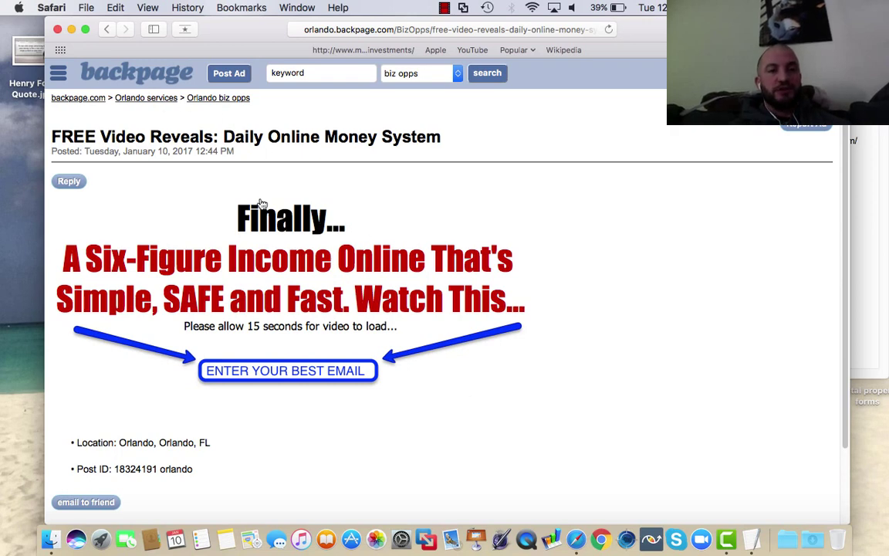
Examine the sample Orlando biz opps ad, open the page its banner links to, and return to the ad
scroll(287, 231, down, 3)
scroll(288, 232, up, 3)
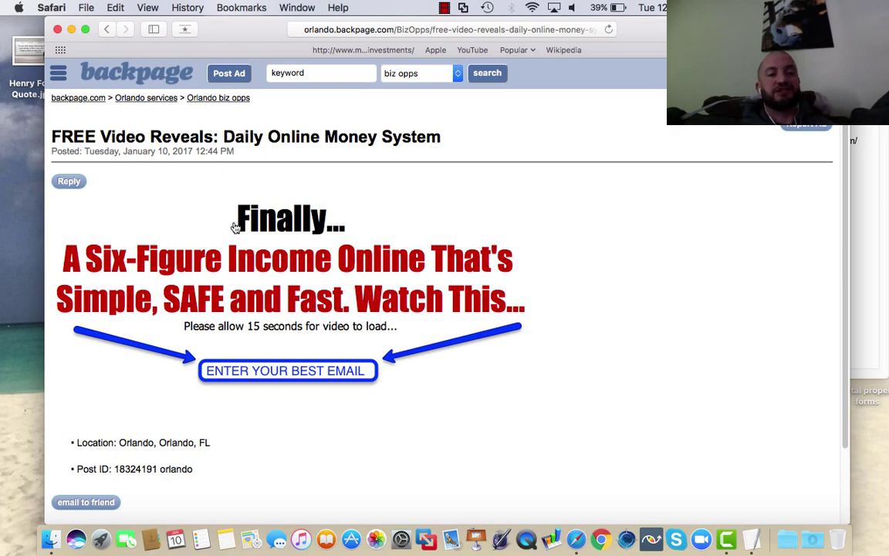
click(283, 282)
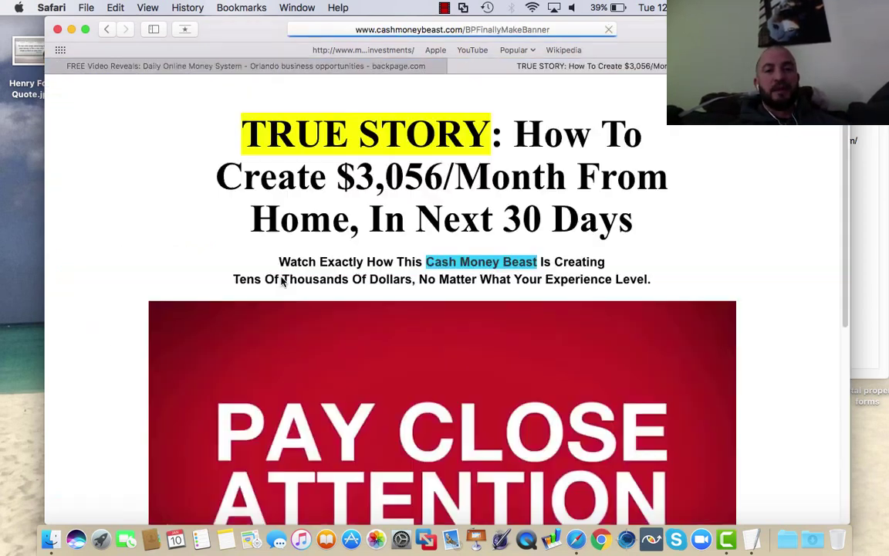
click(455, 66)
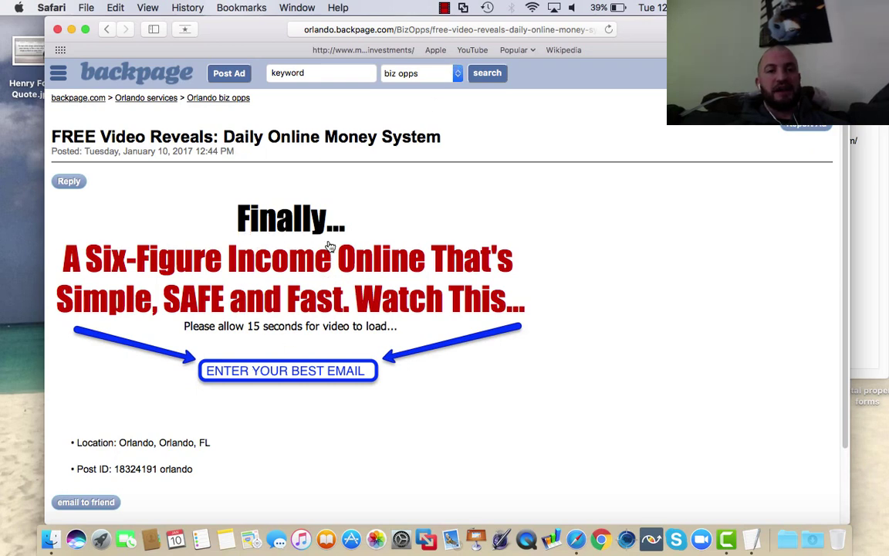
scroll(340, 233, up, 1)
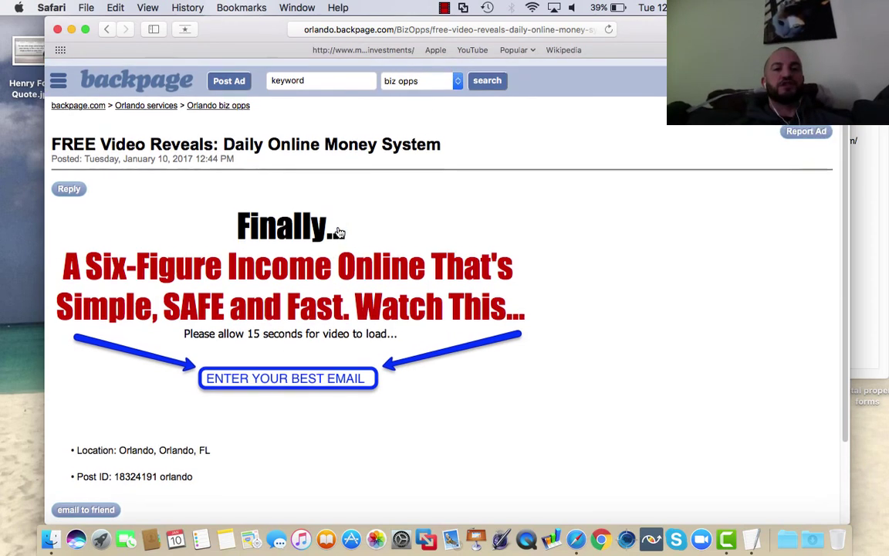
scroll(339, 232, down, 1)
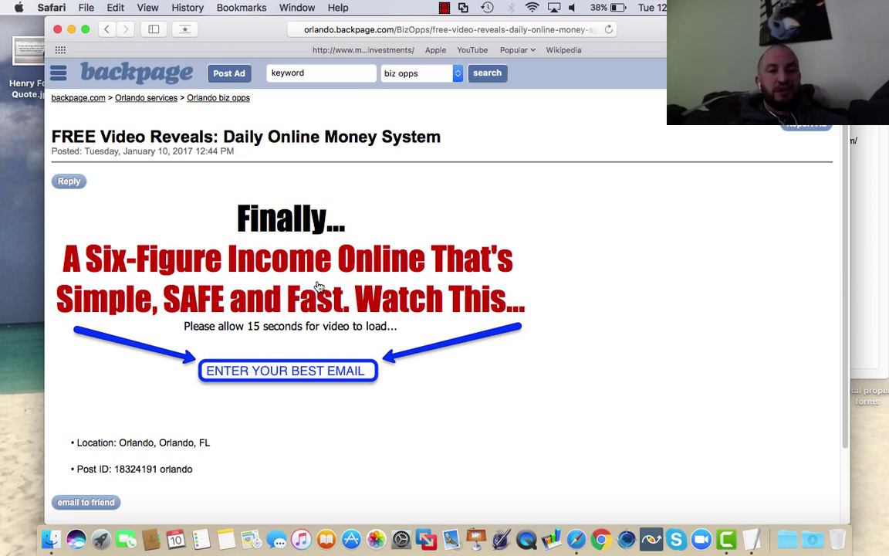
Start a new ad in the services section, biz opps category, for the Daytona location, and look over its form
click(237, 75)
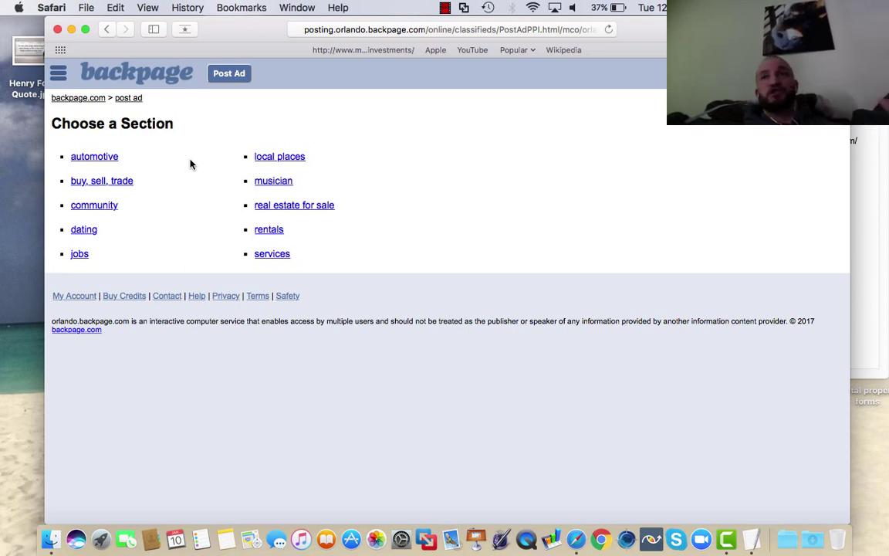
click(270, 254)
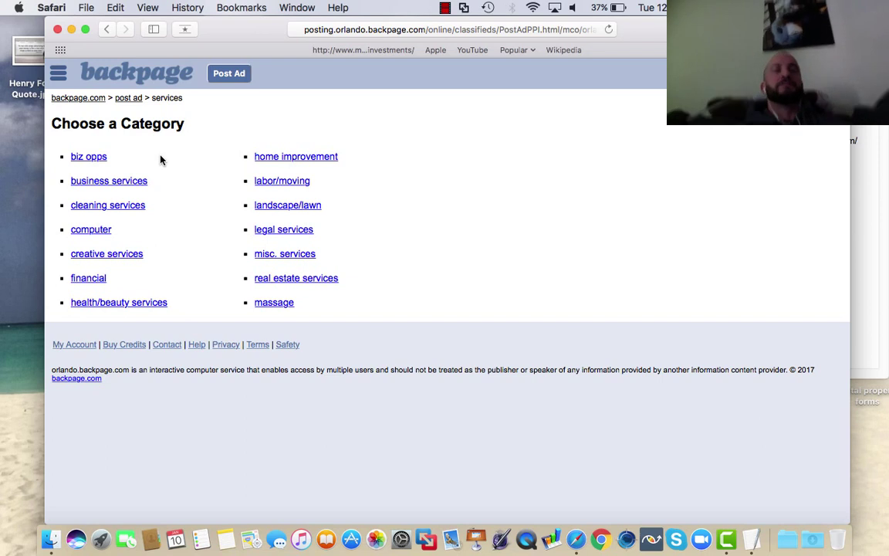
click(85, 159)
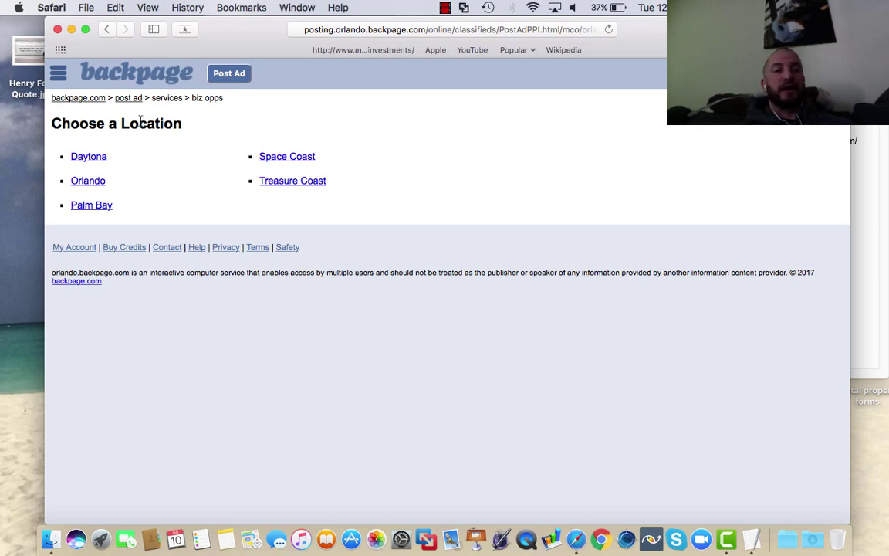
click(93, 162)
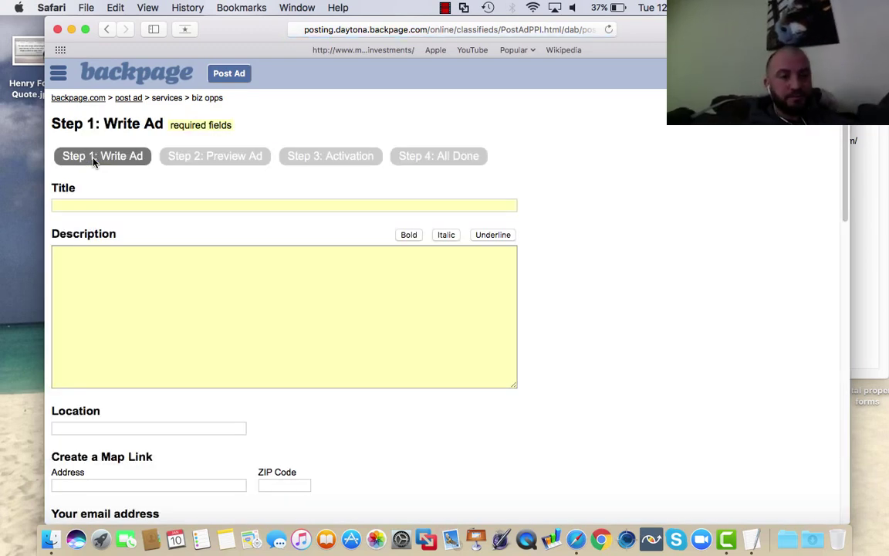
scroll(93, 162, down, 5)
scroll(94, 162, down, 5)
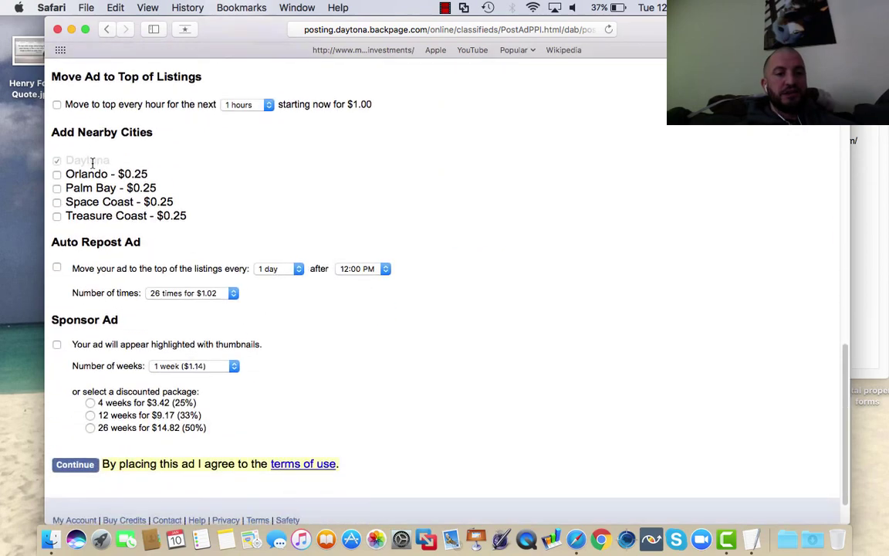
scroll(93, 162, up, 10)
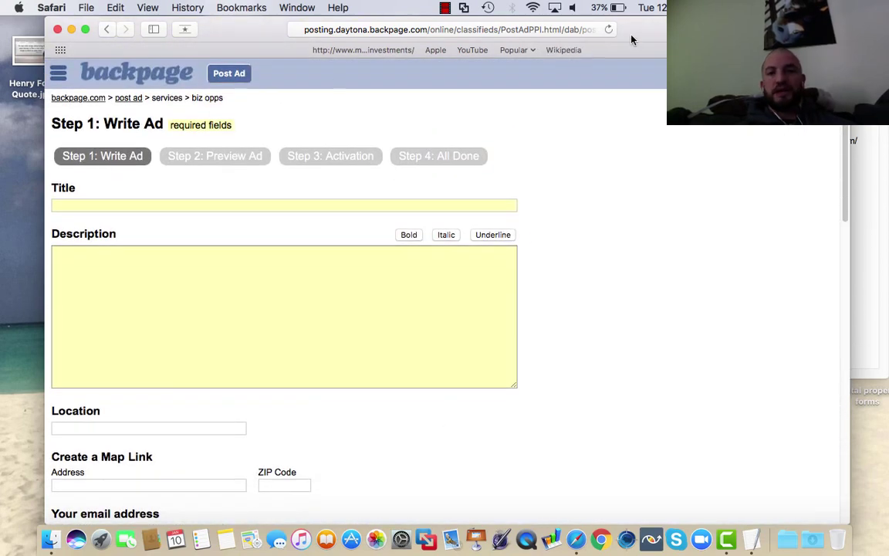
Copy the subject line from the TextEdit notes into the ad's title: "FREE Video Reveals: Daily Online Money System"
drag(652, 34, 637, 37)
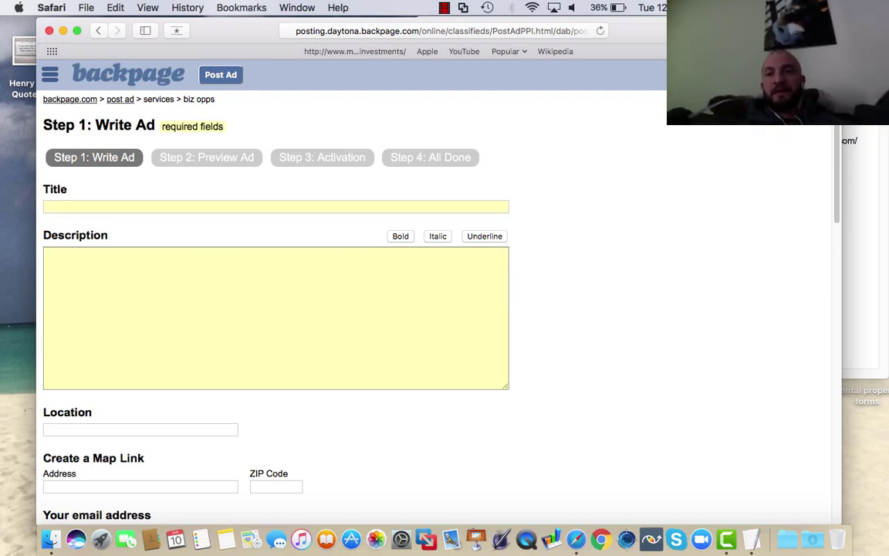
click(865, 93)
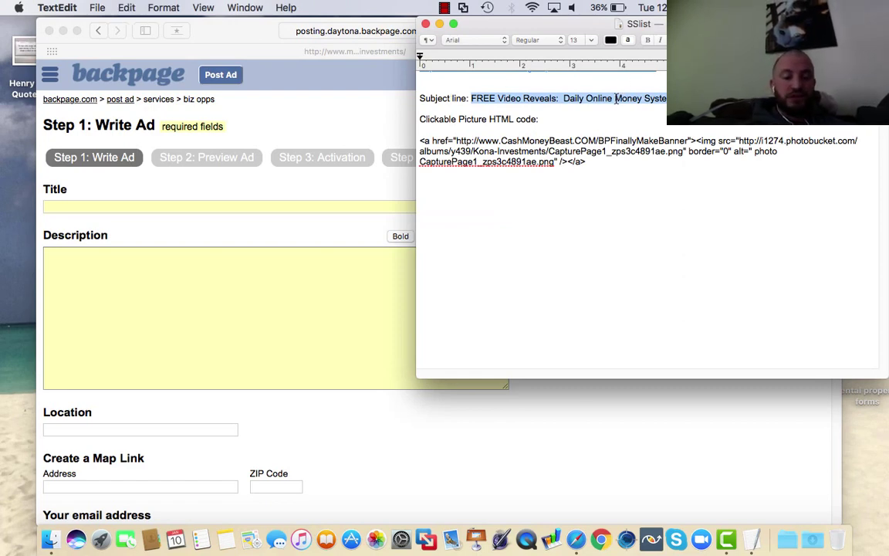
click(228, 206)
click(228, 206)
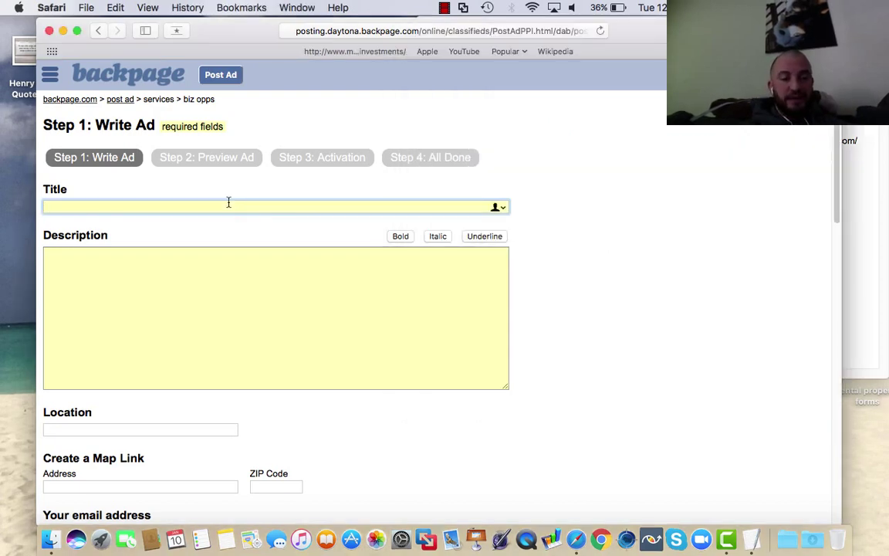
text(FREE Video Reveals:  Daily Online Money System)
Switch to the TextEdit notes and examine the destination link and image address within the clickable picture HTML code
key(super+Tab)
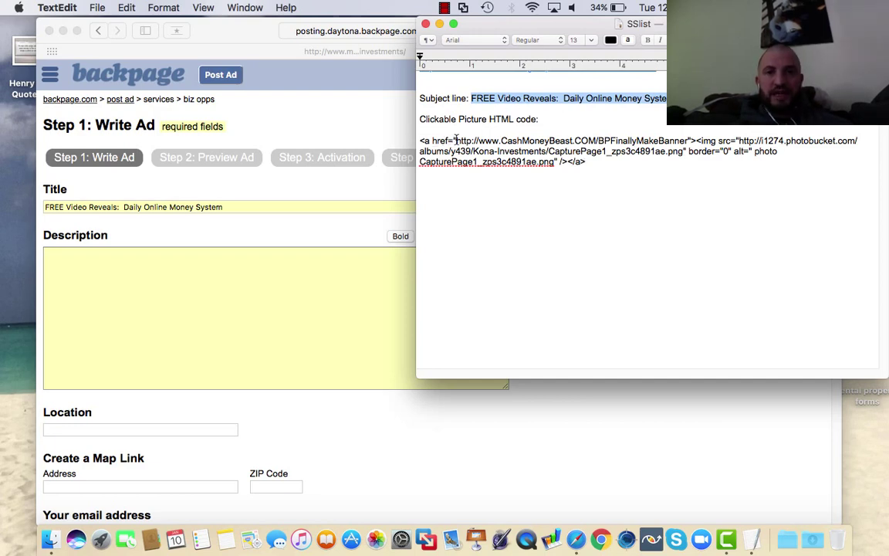
click(456, 141)
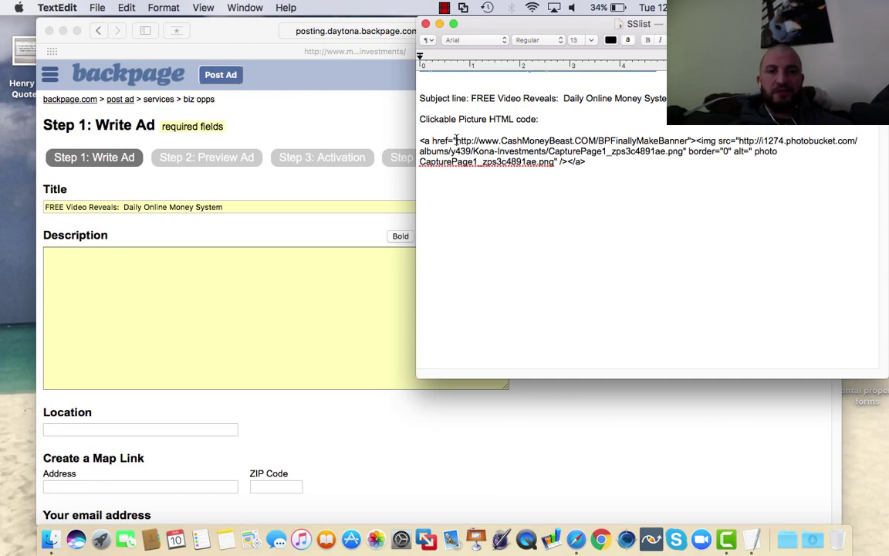
drag(460, 142, 688, 145)
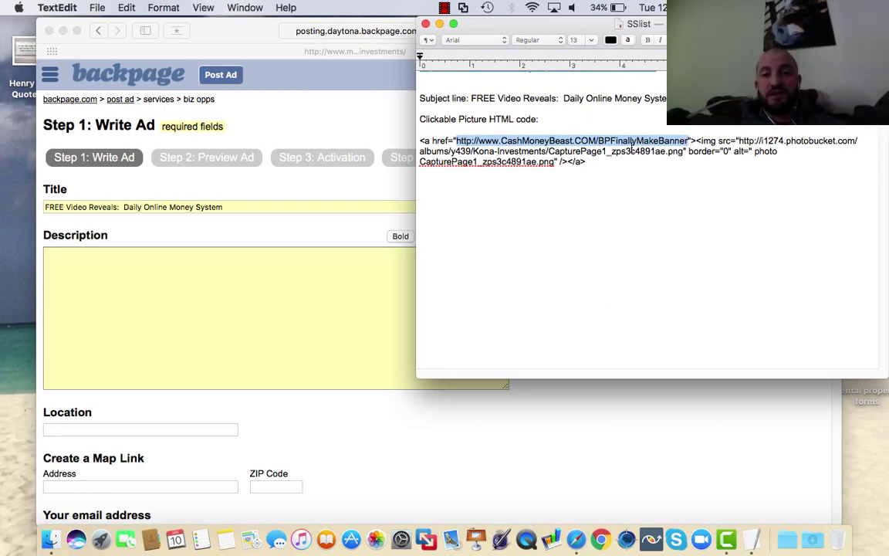
click(730, 122)
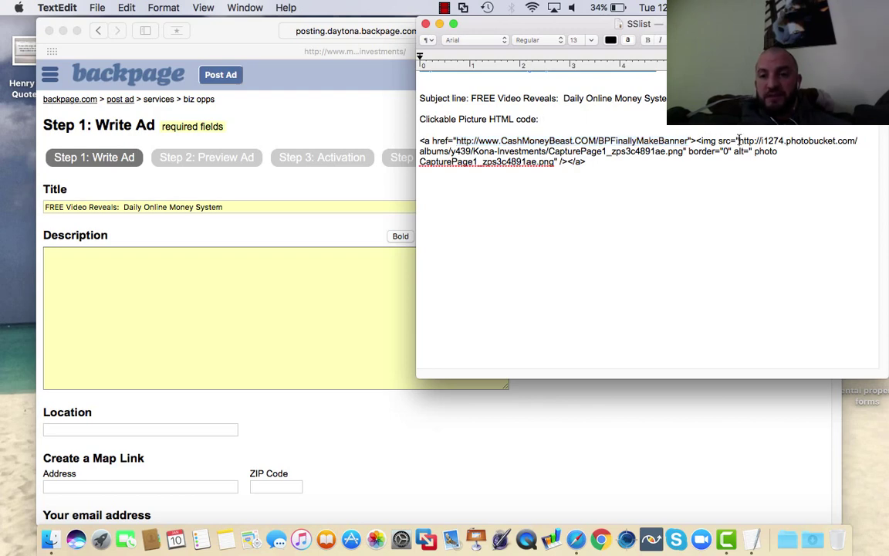
drag(739, 141, 557, 161)
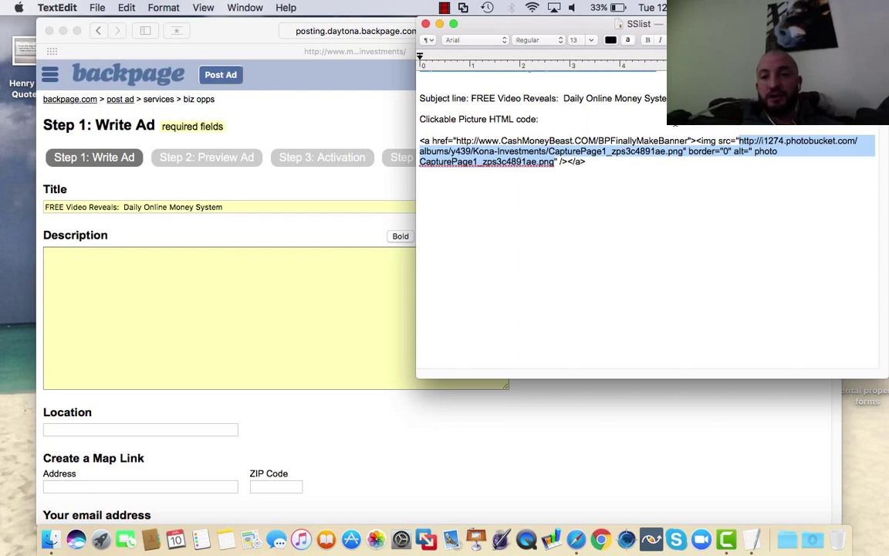
Copy the complete clickable picture HTML code from the notes and paste it into the ad's description in Safari
click(580, 173)
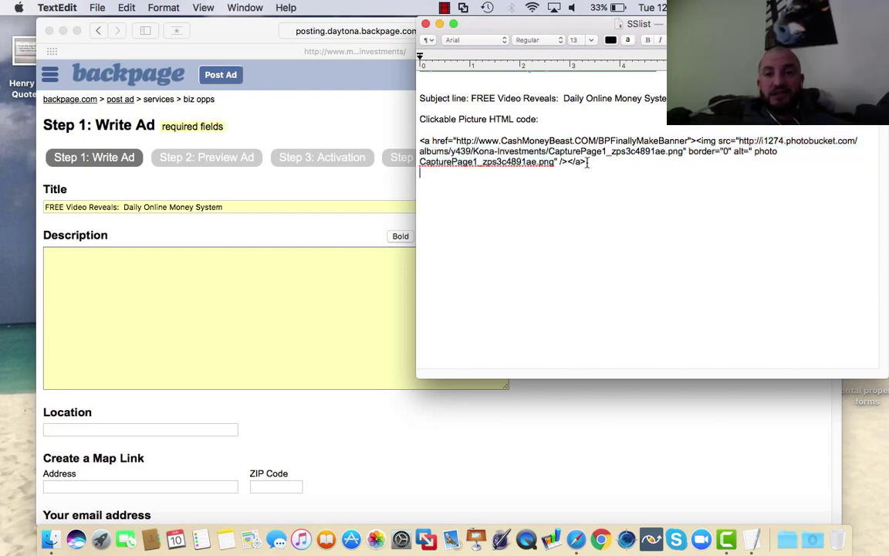
shift+click(551, 139)
shift+click(422, 141)
key(super+c)
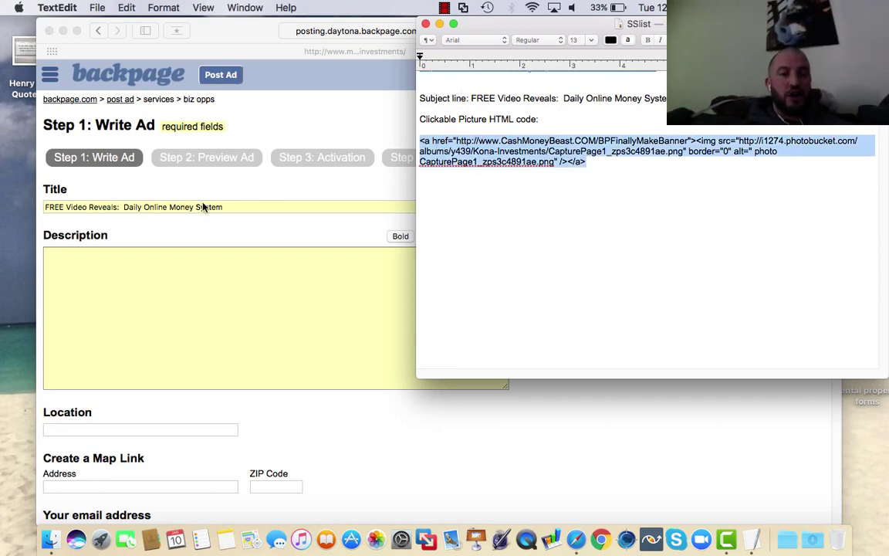
click(114, 268)
key(super+v)
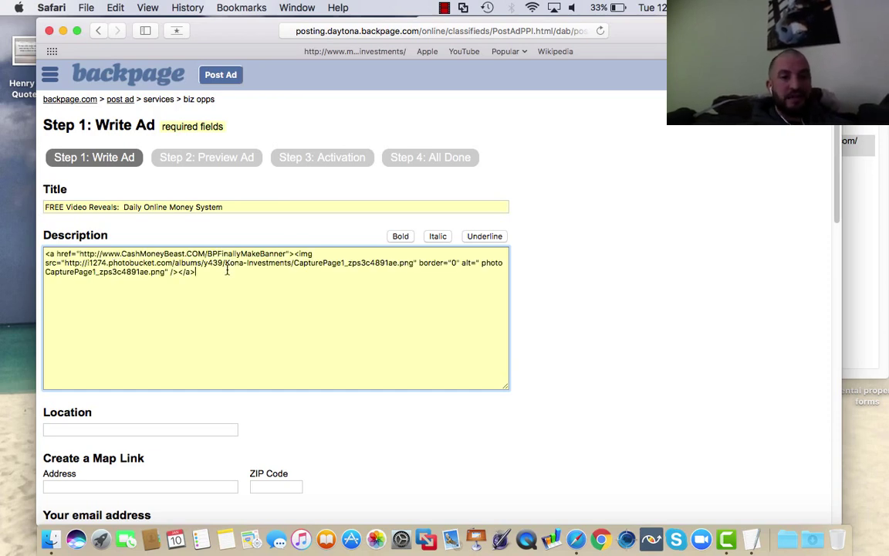
Set the ad's location to "Daytona, FL"
scroll(227, 270, down, 2)
scroll(227, 269, down, 3)
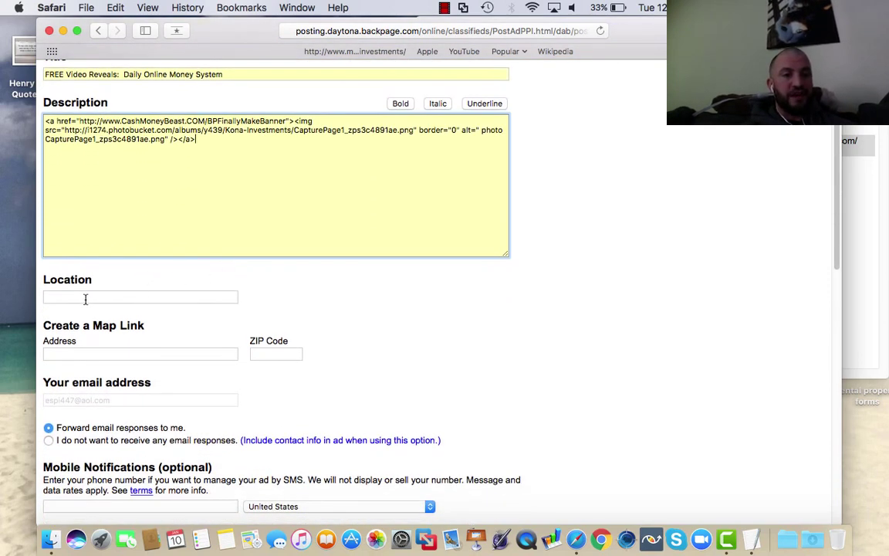
click(85, 298)
scroll(85, 298, up, 3)
scroll(85, 298, down, 15)
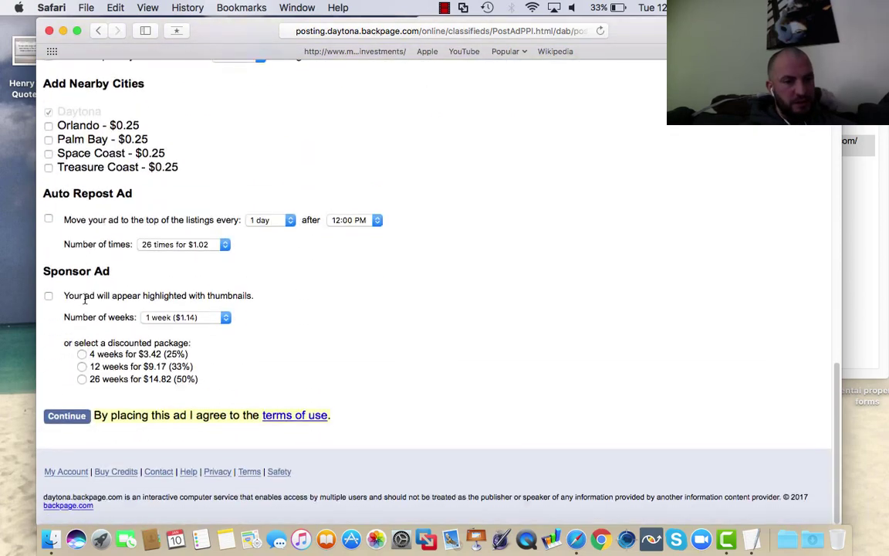
scroll(85, 298, up, 15)
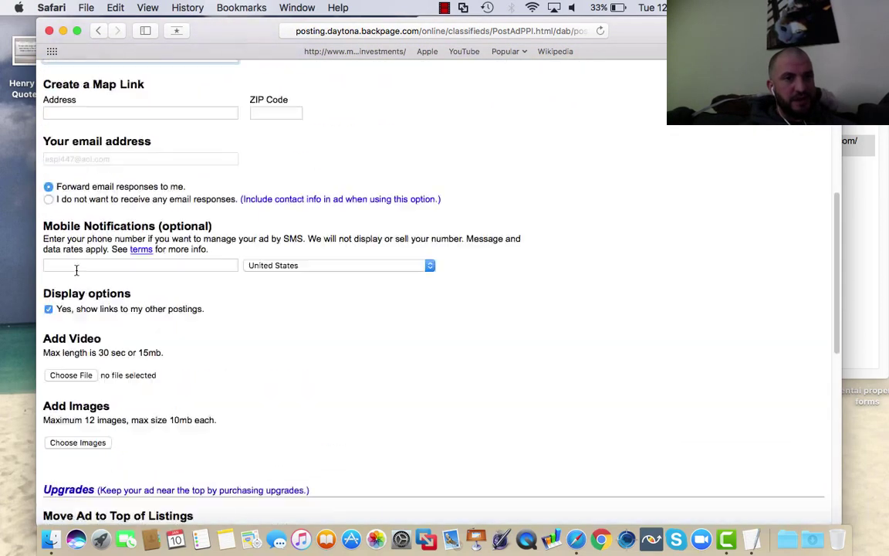
scroll(52, 351, down, 2)
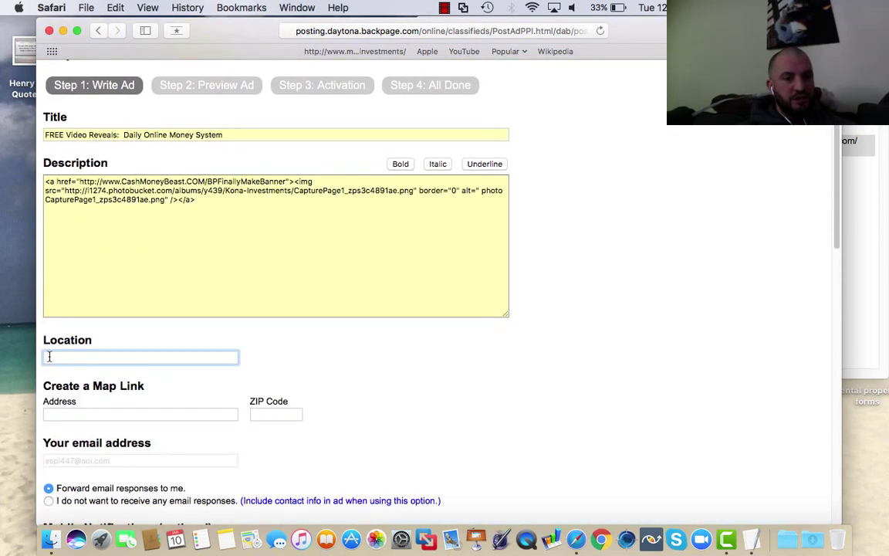
text(Dayt)
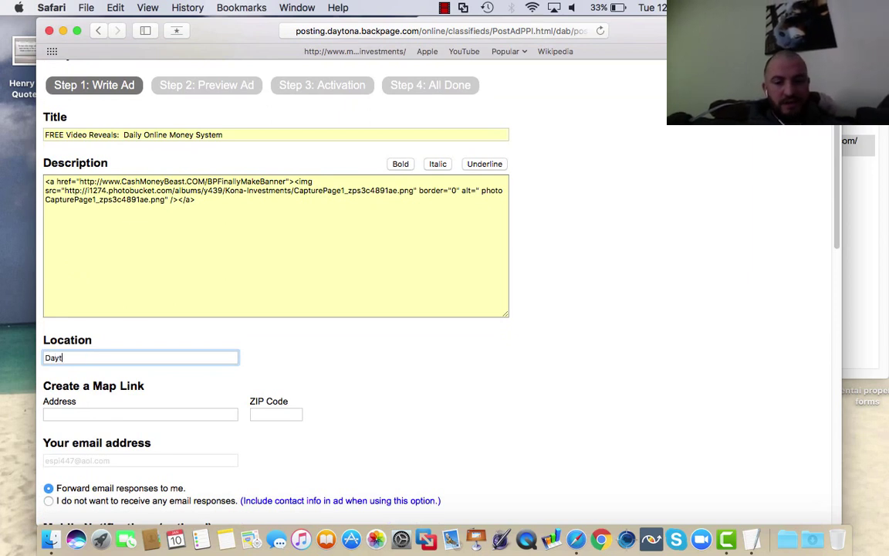
text(o,)
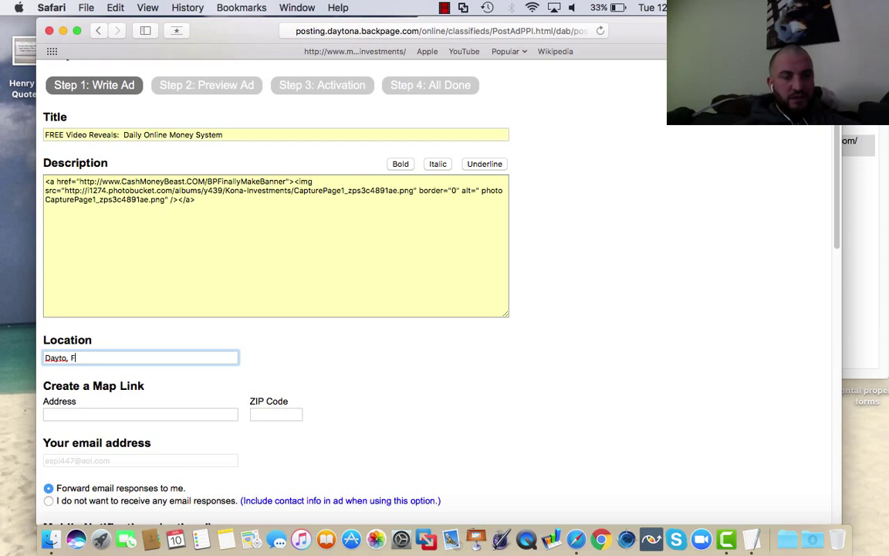
key(BackSpace)
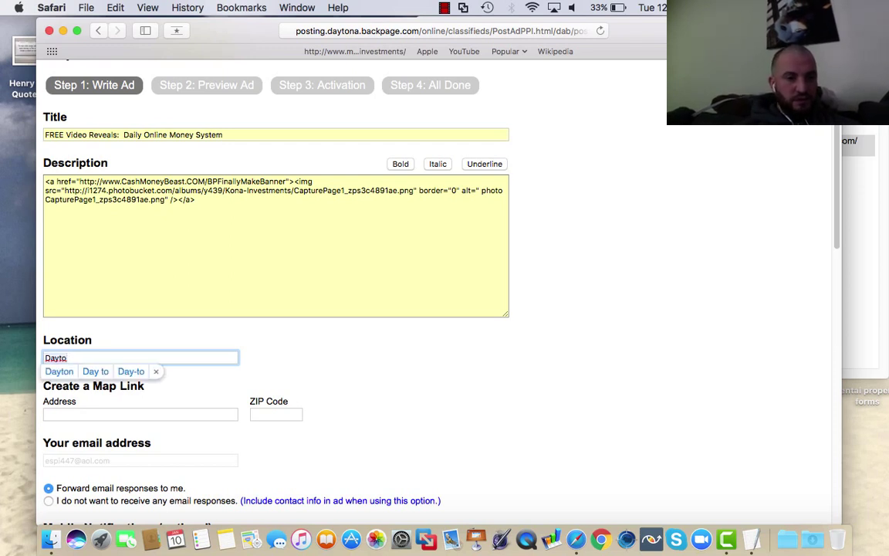
text(na)
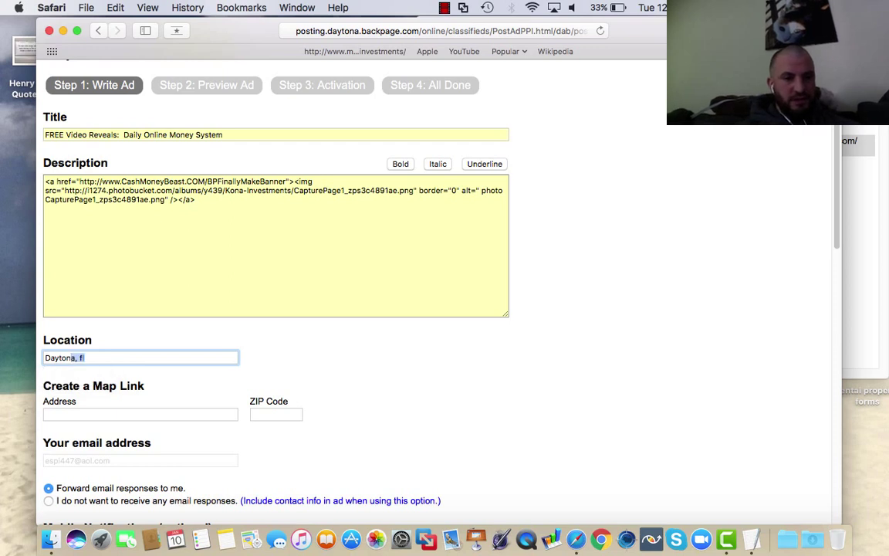
click(98, 356)
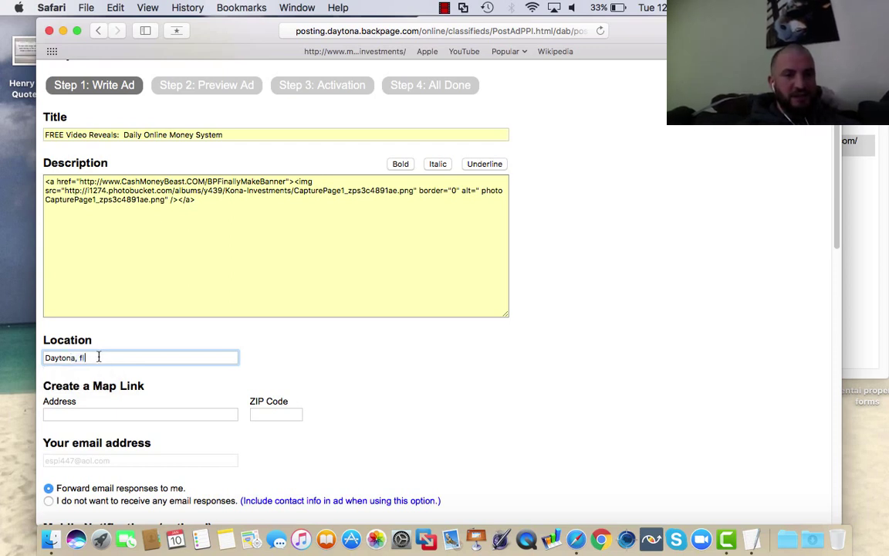
key(BackSpace)
key(BackSpace)
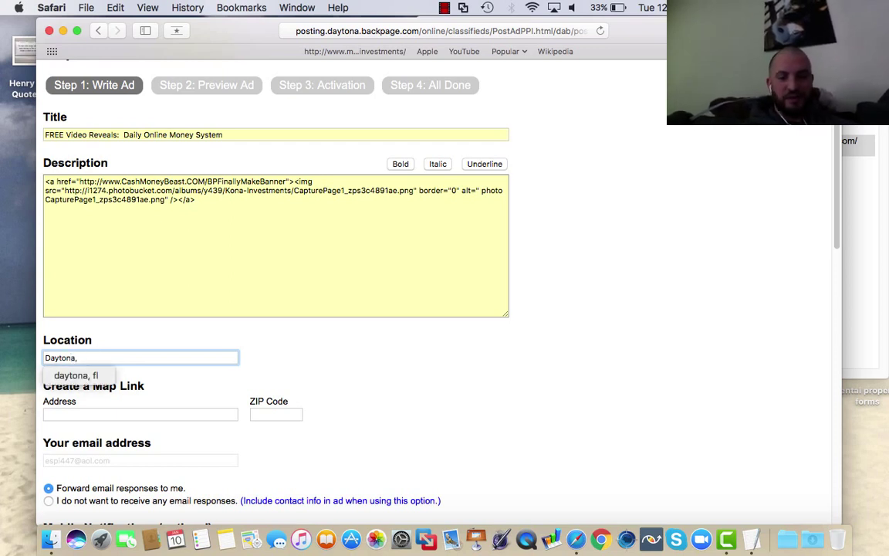
text(Fl)
Turn off the display option that shows links to the poster's other postings
scroll(395, 309, down, 5)
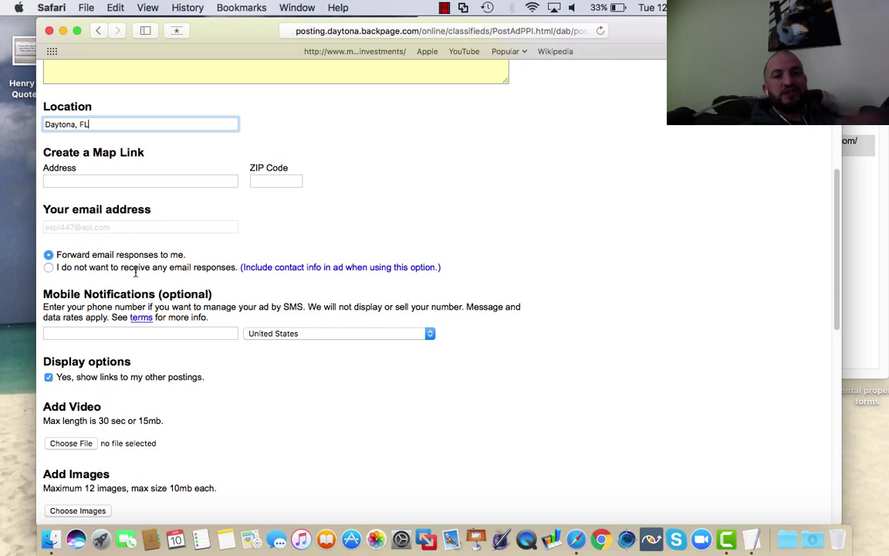
scroll(128, 245, down, 3)
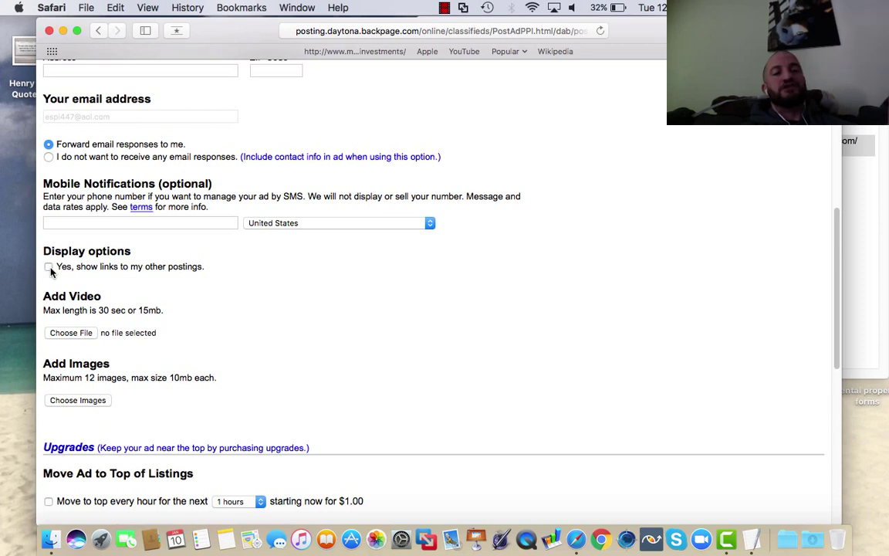
click(50, 268)
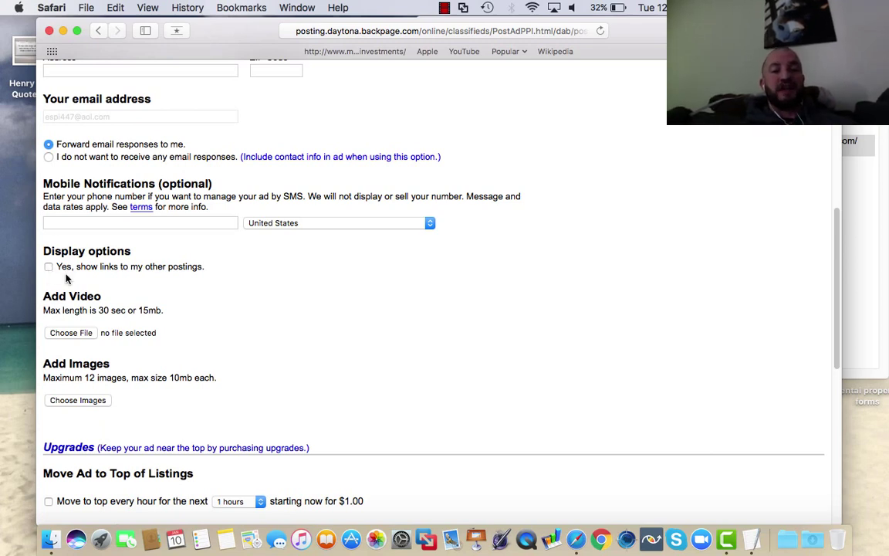
Review the ad form's optional sections and paid upgrades, and recheck the title, description code and location already entered
scroll(66, 279, down, 10)
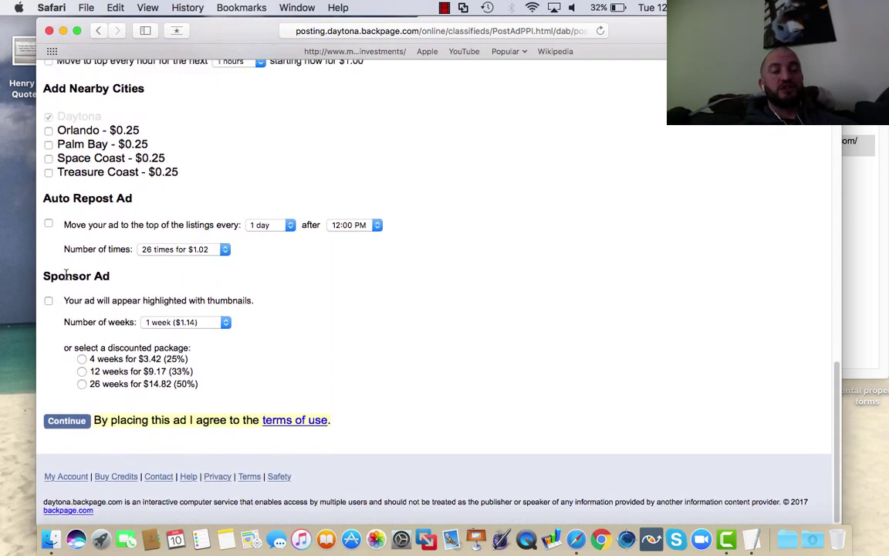
scroll(66, 279, up, 4)
scroll(66, 279, up, 2)
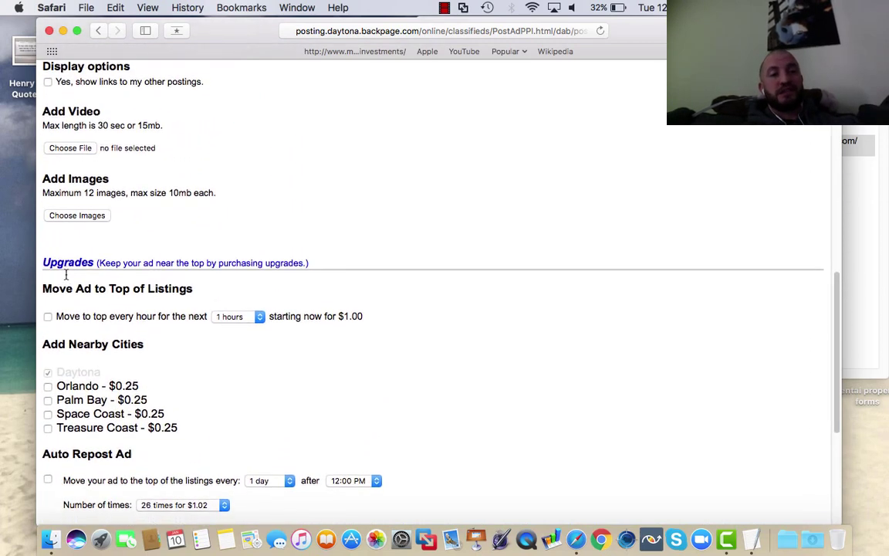
scroll(67, 279, down, 4)
scroll(67, 278, down, 2)
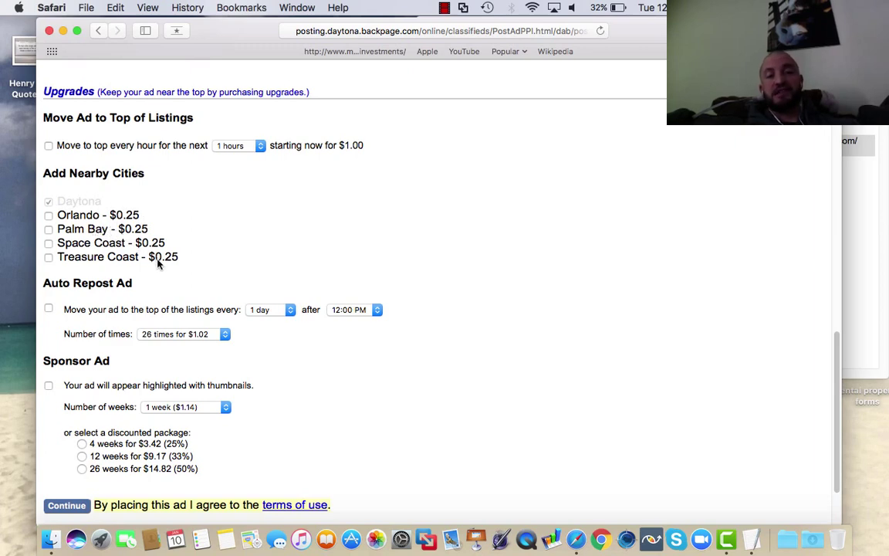
scroll(159, 279, down, 4)
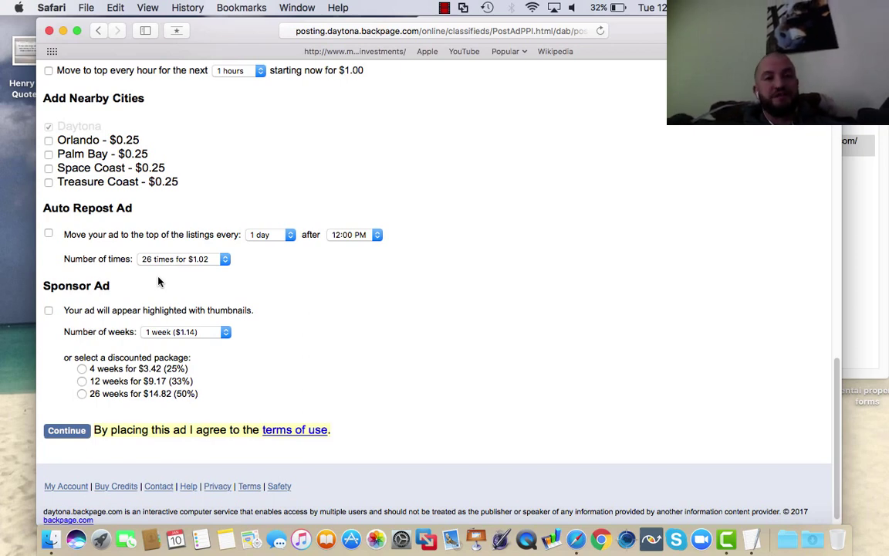
scroll(142, 216, up, 10)
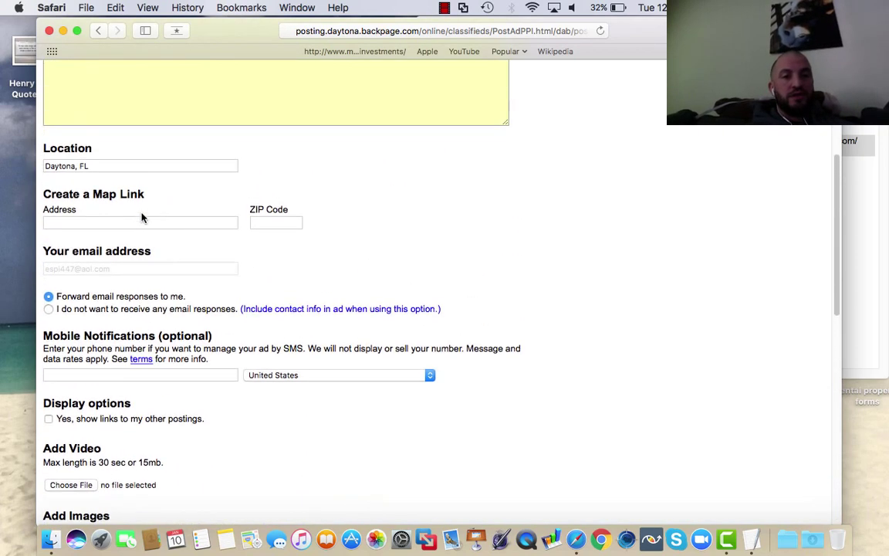
scroll(142, 217, up, 5)
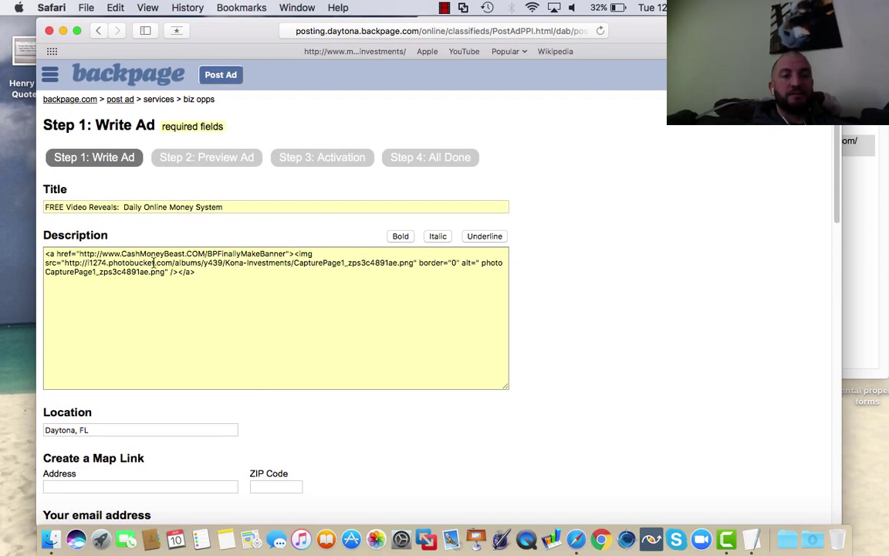
scroll(203, 291, down, 5)
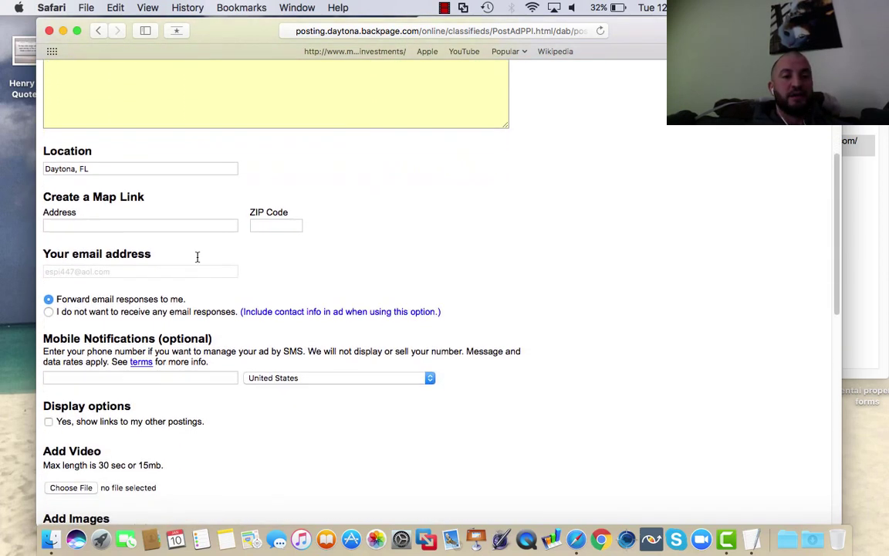
scroll(61, 294, down, 5)
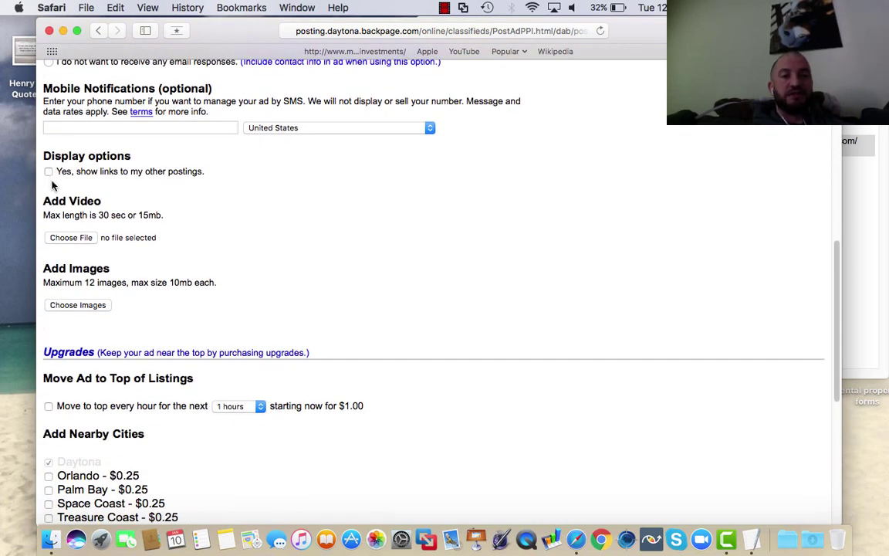
scroll(129, 198, down, 4)
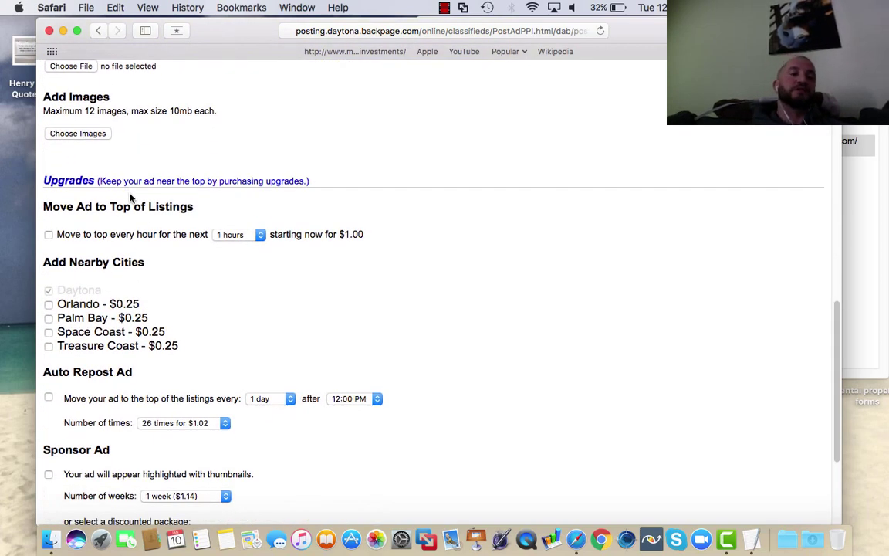
scroll(130, 199, down, 2)
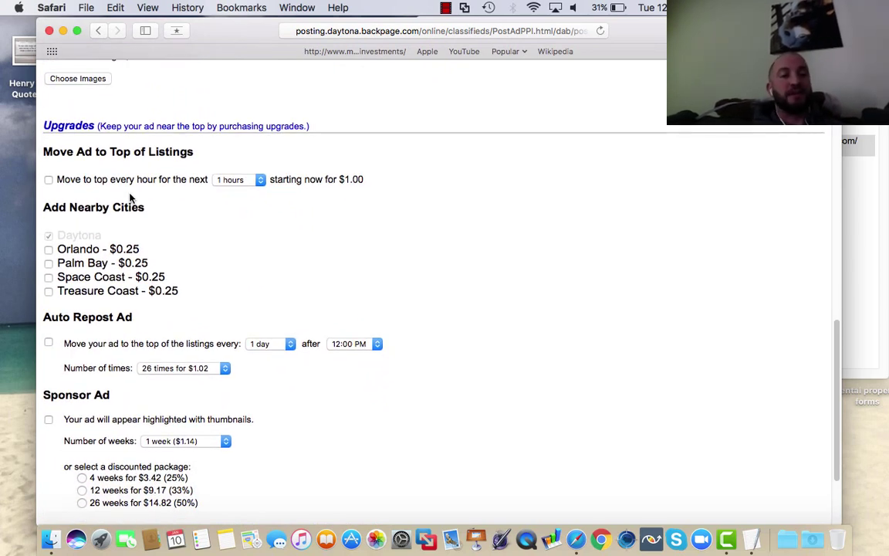
scroll(129, 198, down, 1)
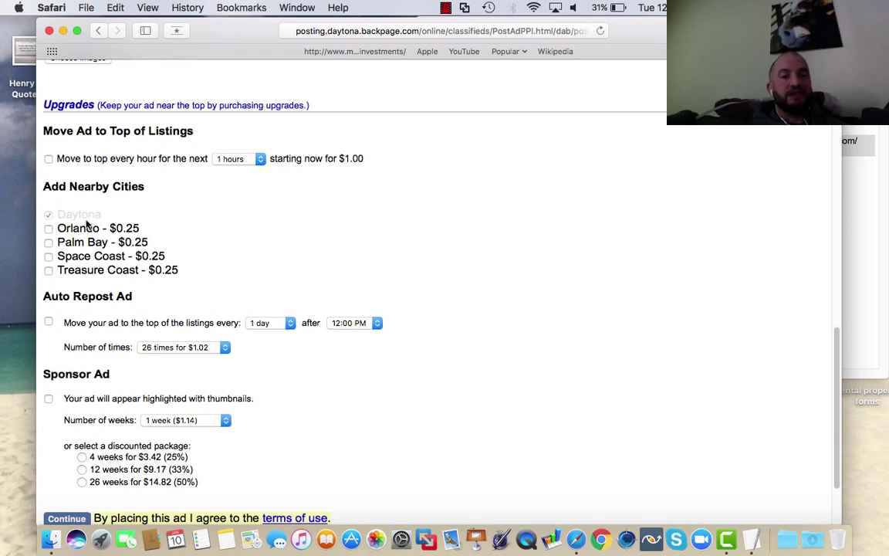
scroll(89, 224, down, 4)
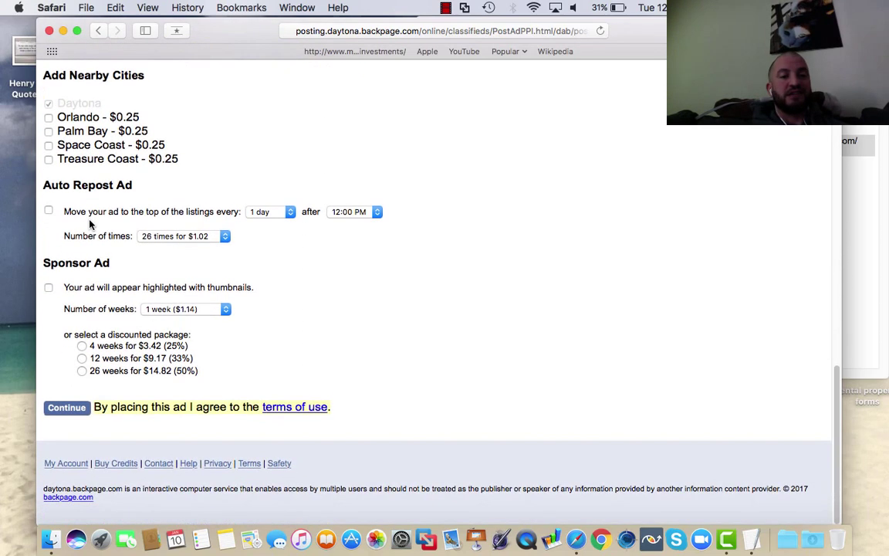
Continue to the ad preview and check the title, section, category, price, banner picture and location
click(61, 421)
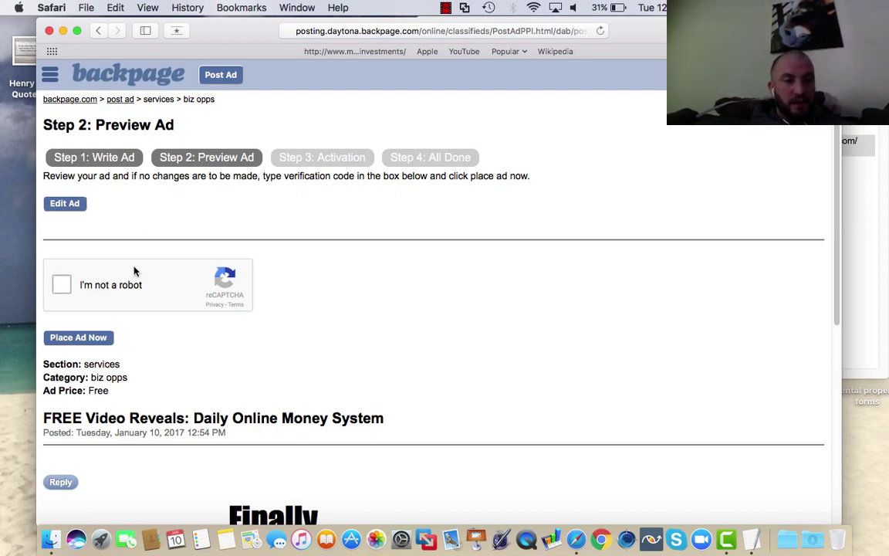
scroll(133, 270, down, 4)
scroll(134, 270, down, 6)
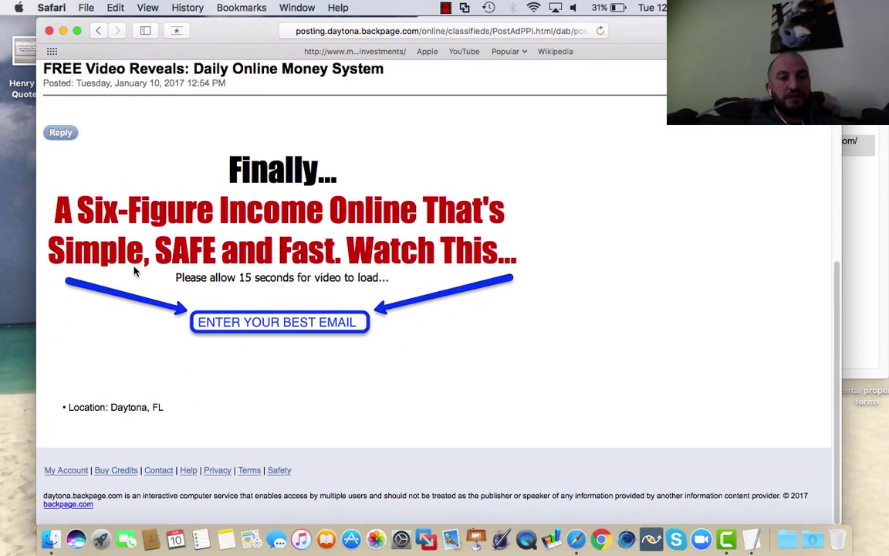
scroll(134, 270, up, 3)
scroll(133, 270, up, 8)
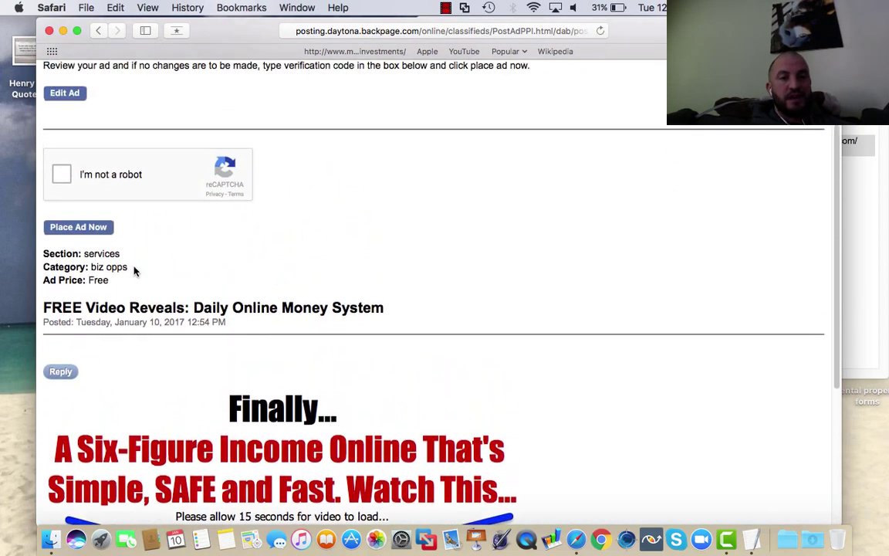
Complete the reCAPTCHA check by selecting all images with grass and verifying the selection
click(61, 285)
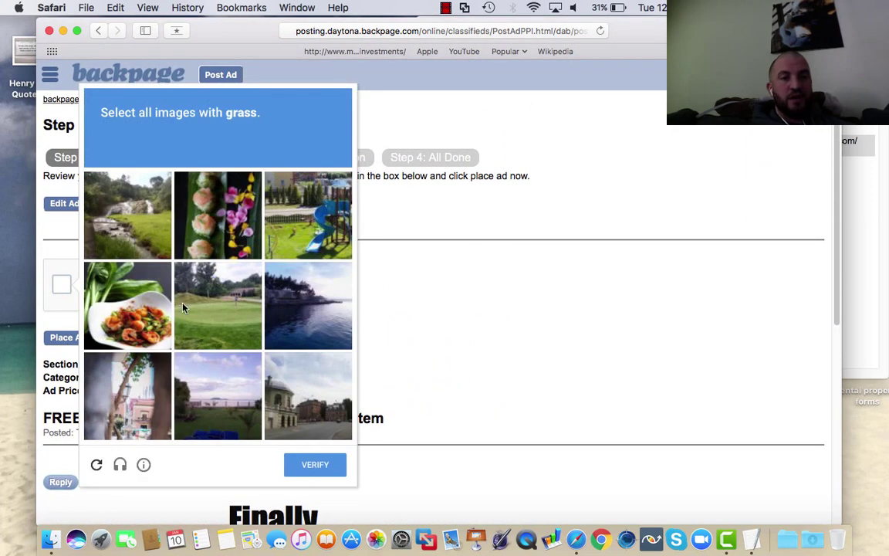
click(134, 197)
click(222, 278)
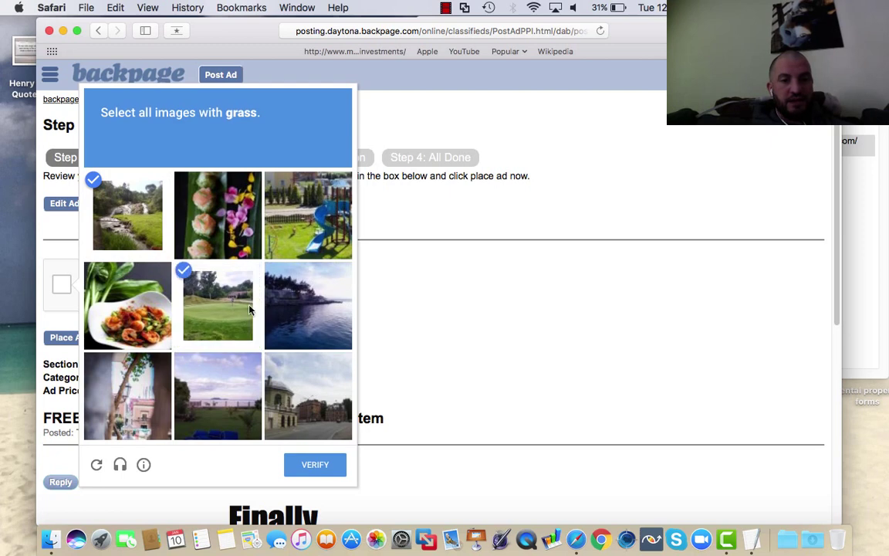
click(316, 226)
click(217, 417)
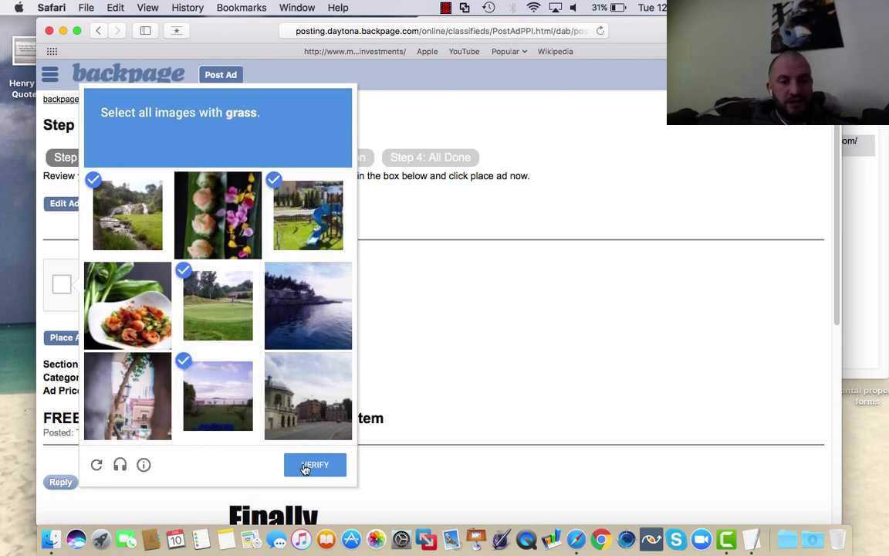
click(309, 464)
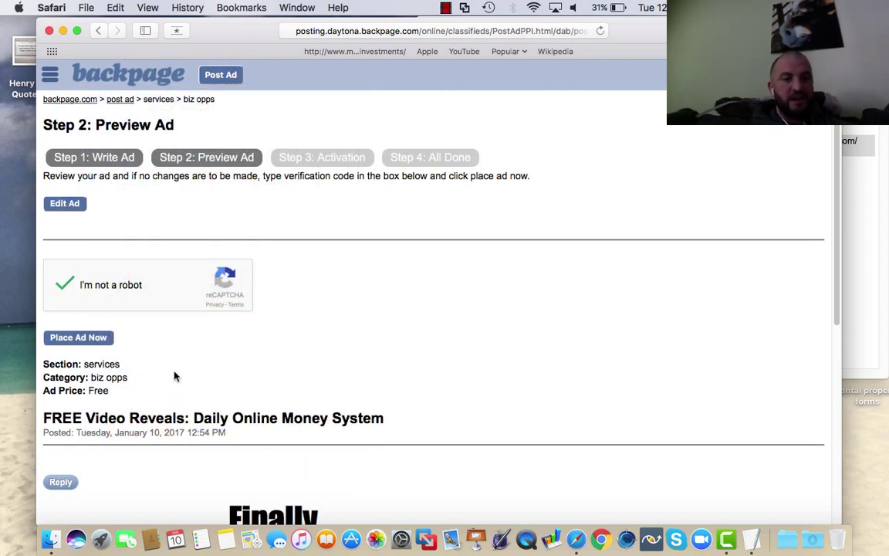
Place the Daytona ad and view the published posting with its banner
click(80, 342)
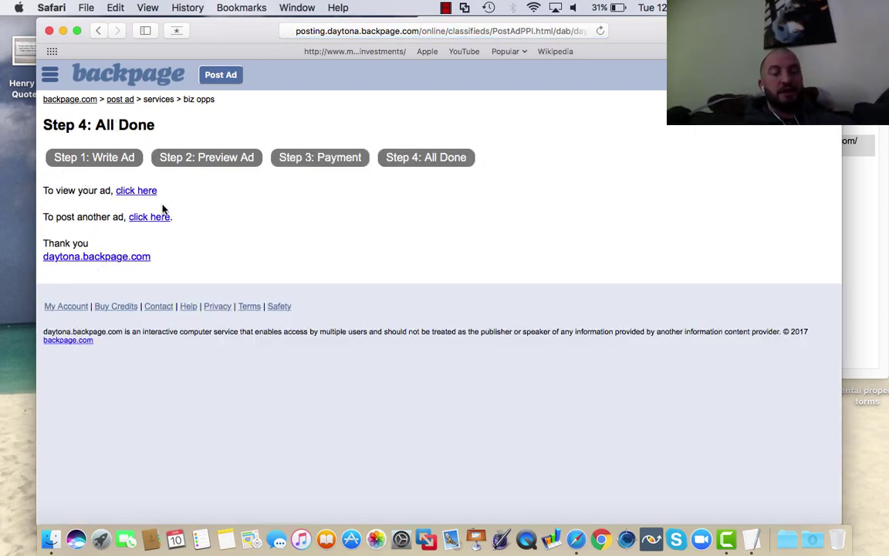
click(131, 193)
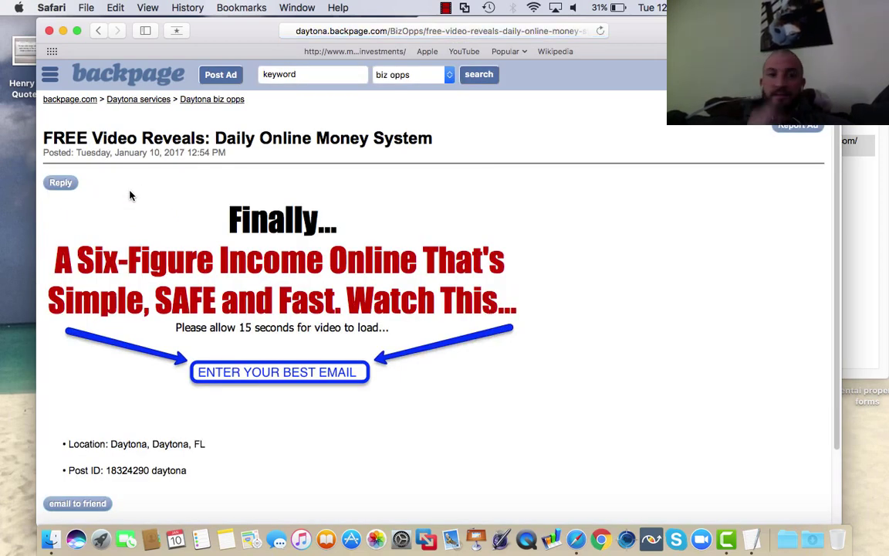
scroll(131, 194, down, 3)
scroll(131, 196, up, 3)
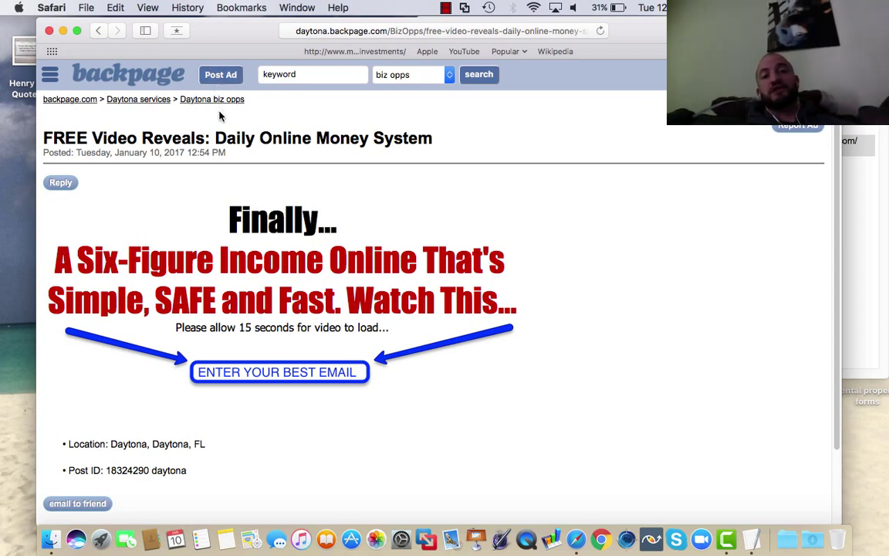
Start another ad in the services section, under the biz opps category, for the Palm Bay location
click(220, 77)
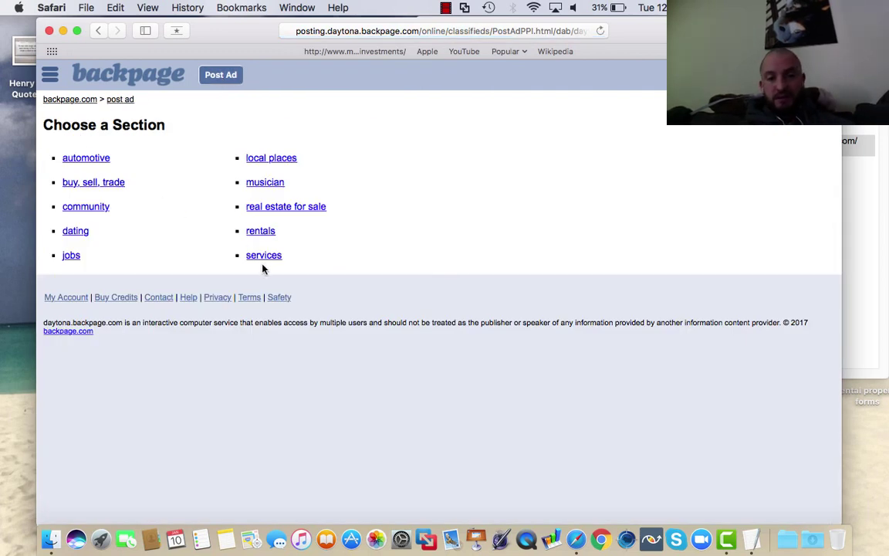
click(266, 258)
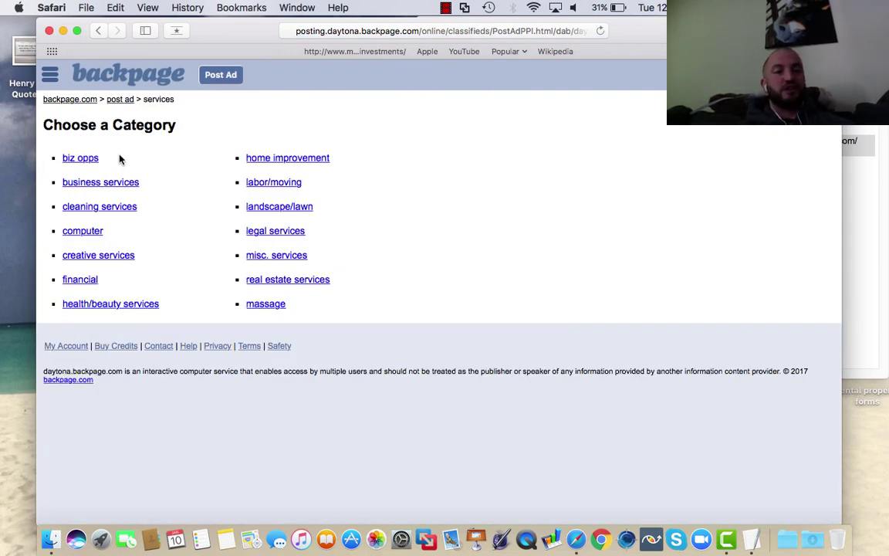
click(90, 164)
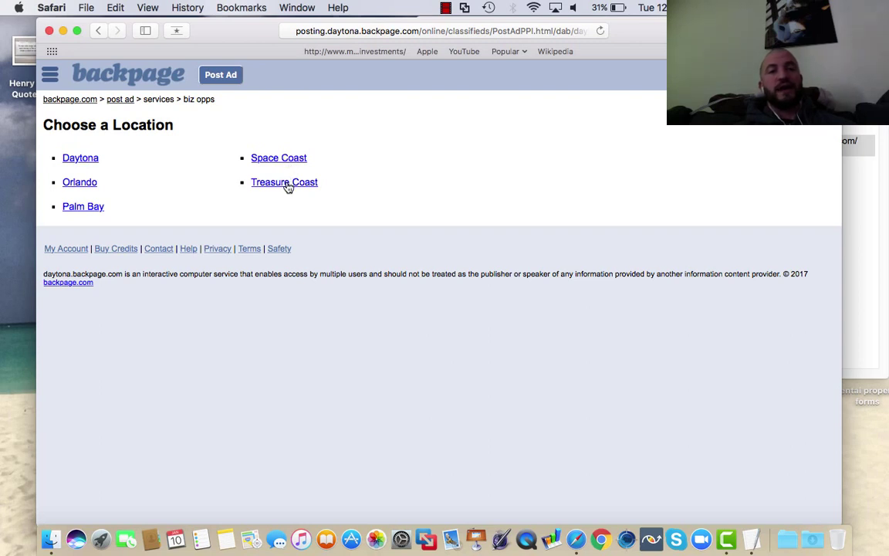
click(75, 210)
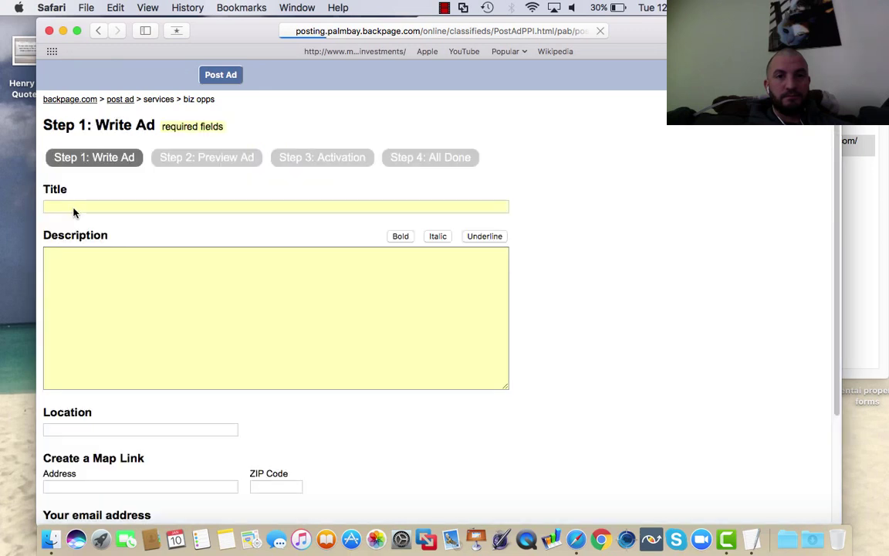
Paste the copied clickable picture HTML code into the Palm Bay ad's description
scroll(139, 246, down, 3)
scroll(140, 245, up, 1)
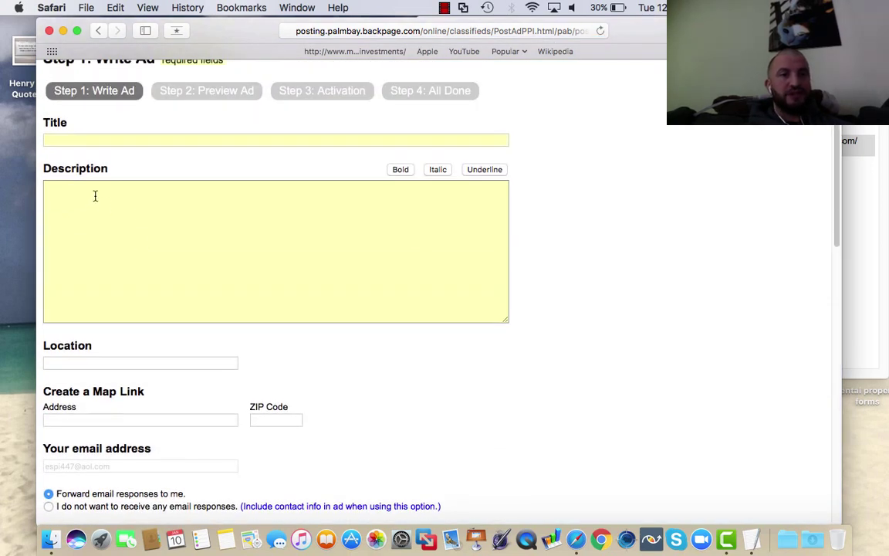
click(89, 201)
text(<a href="http://www.CashMoneyBeast.COM/BPFinallyMakeBanner"><img src="http://i1274.photobucket.com/albums/y439/Kona-Investments/CapturePage1_zps3c4891ae.png" border="0" alt=" photo CapturePage1_zps3c4891ae.png" /></a>)
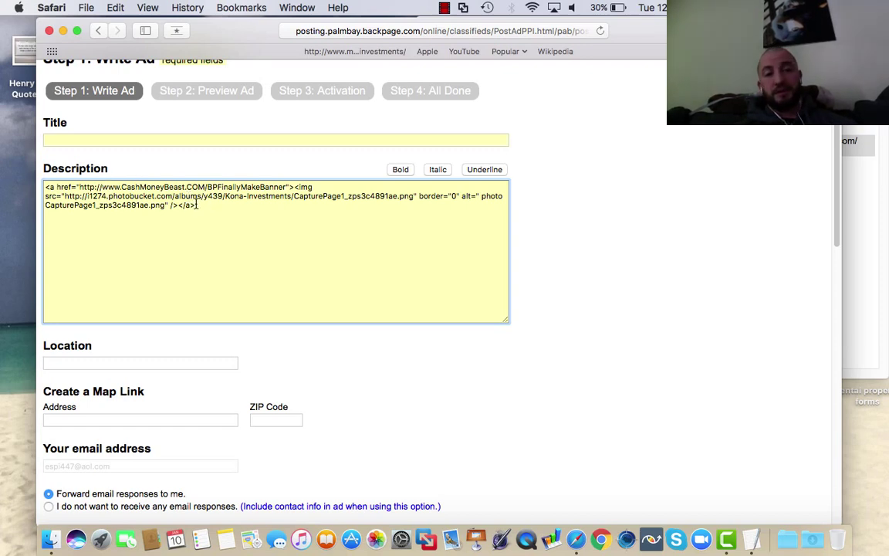
Copy the subject line "FREE Video Reveals: Daily Online Money System" from the TextEdit notes and paste it as the ad's title in Safari
click(863, 101)
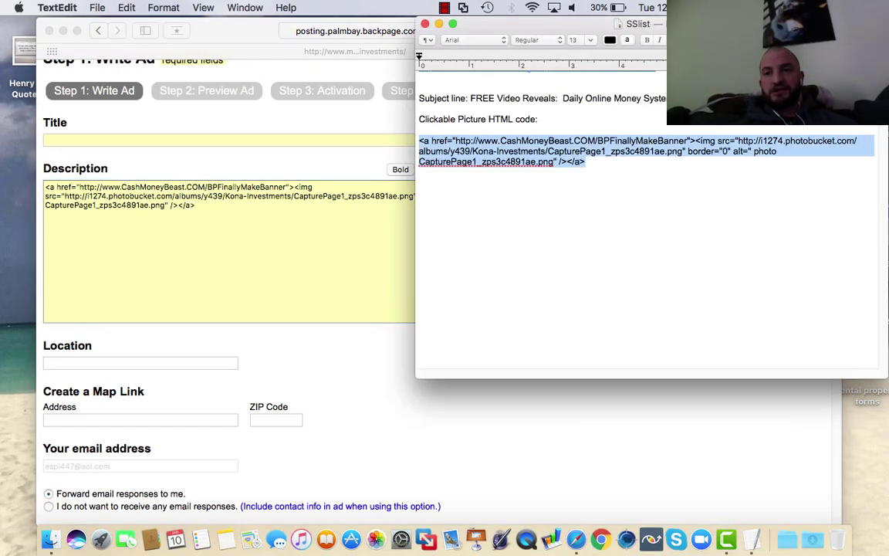
drag(683, 102, 470, 99)
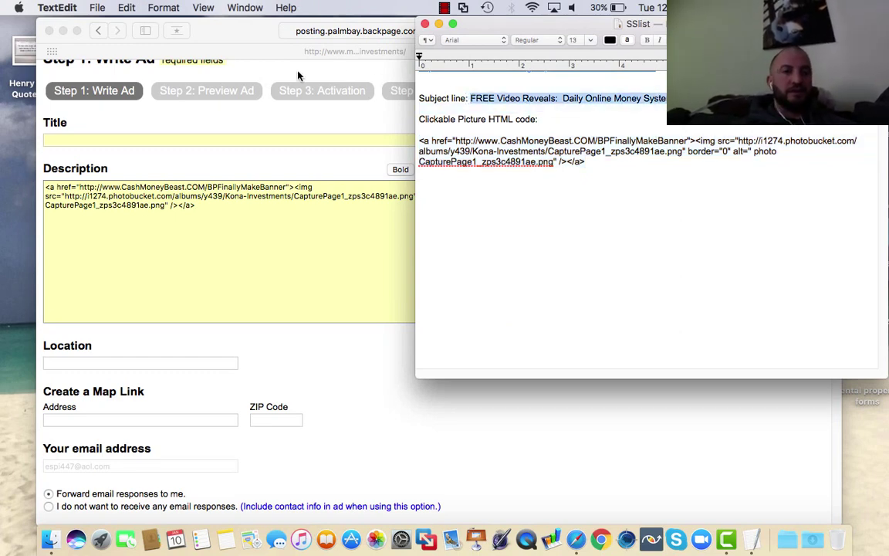
click(215, 145)
click(214, 139)
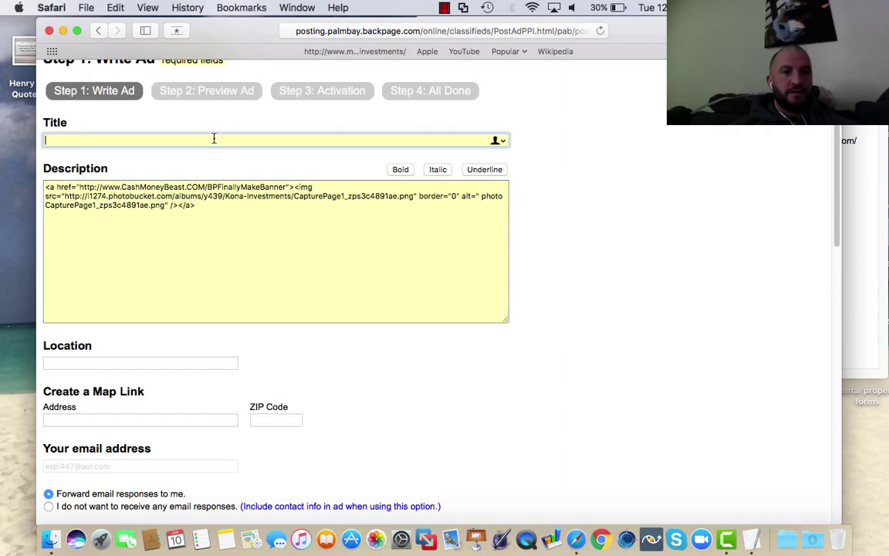
text(FREE Video Reveals:  Daily Online Money System)
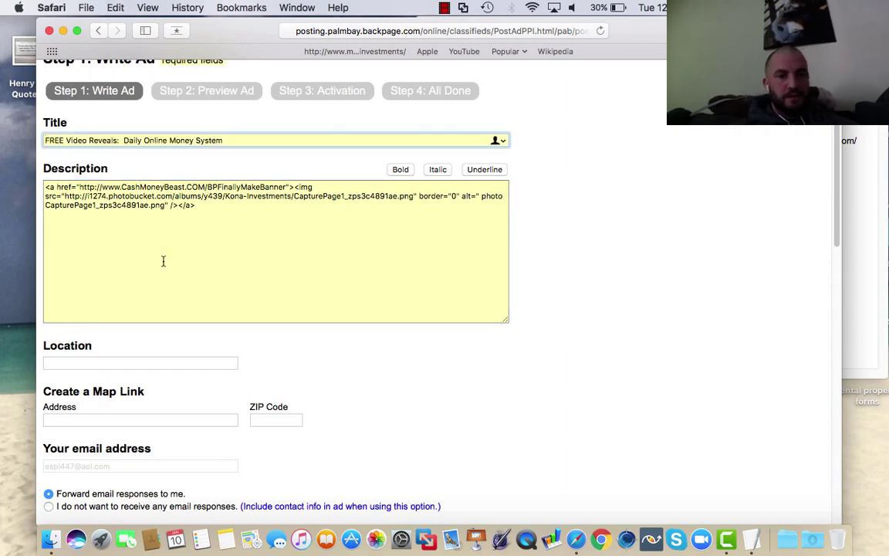
Enter "Palm Bay, Fl" as the location of the Palm Bay ad
click(83, 355)
scroll(82, 356, down, 20)
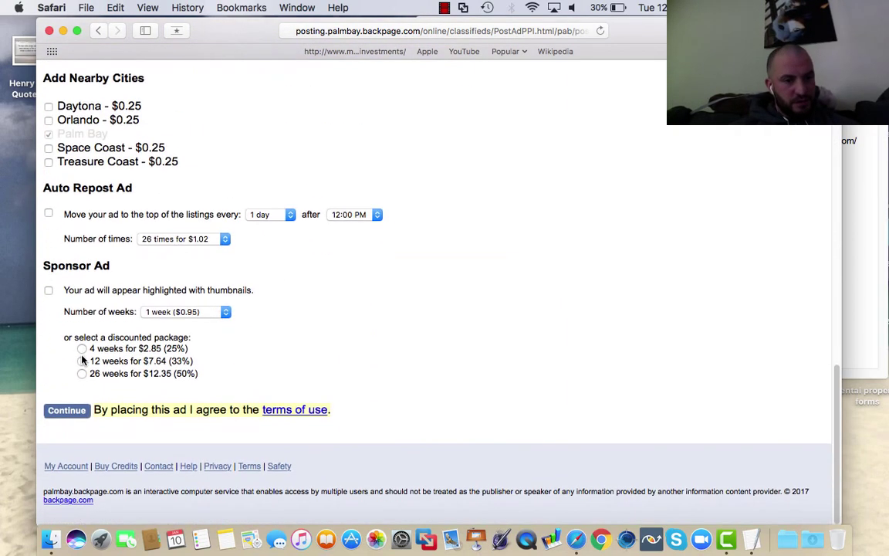
scroll(93, 144, up, 20)
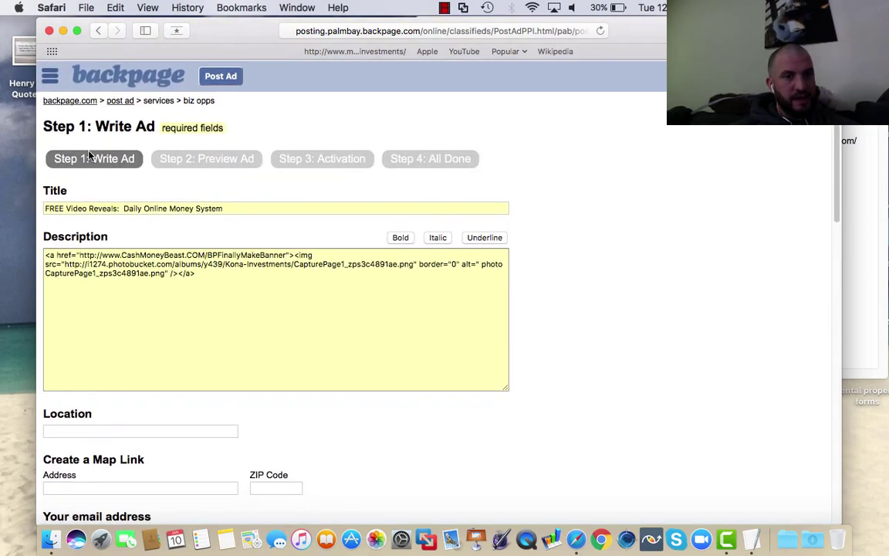
click(62, 427)
text(P)
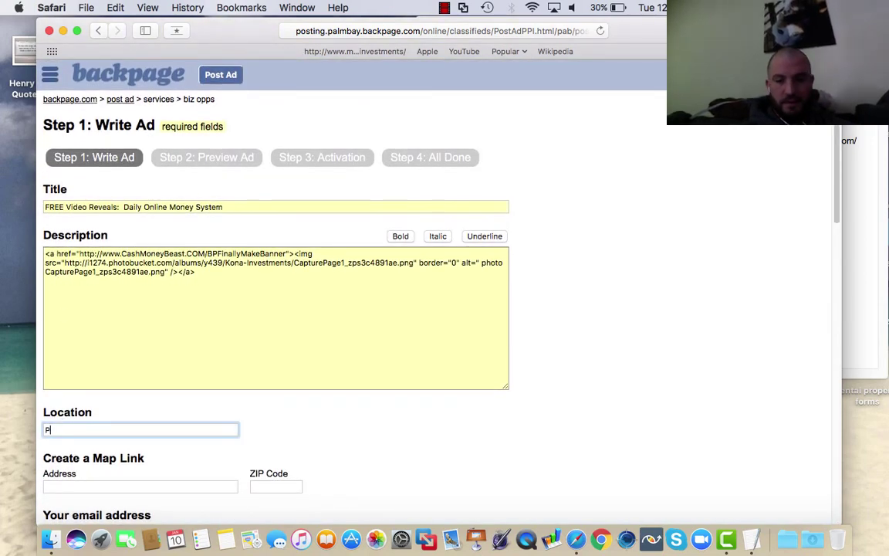
text(alm Ba)
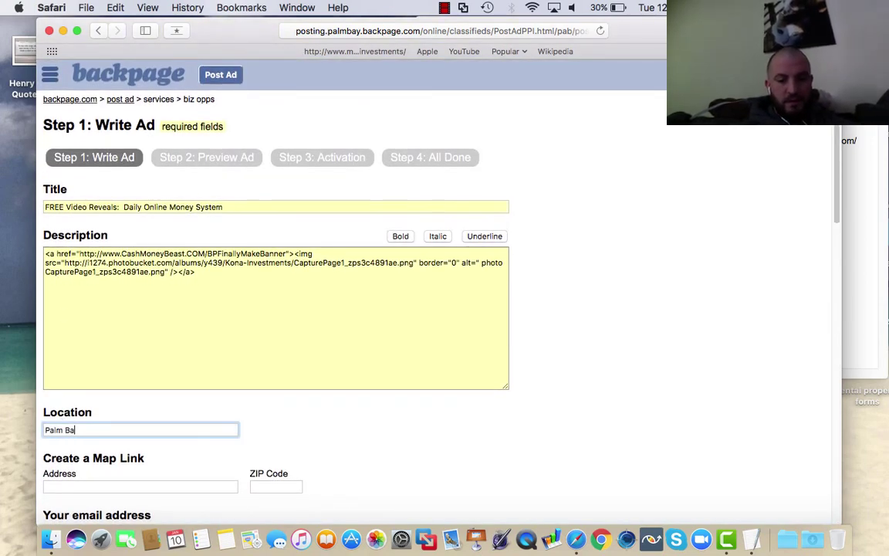
text(y, F)
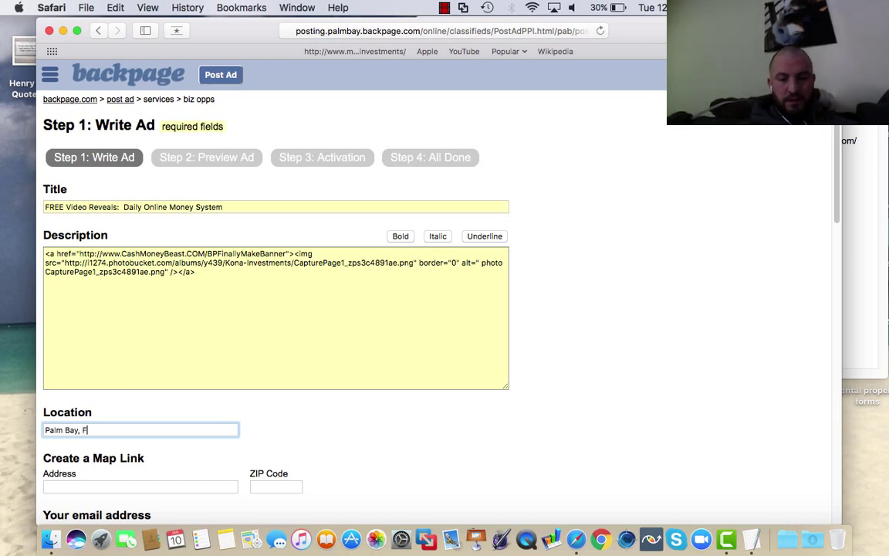
text(l)
Turn off showing links to other postings and continue to the ad preview without any paid extras
scroll(355, 309, down, 8)
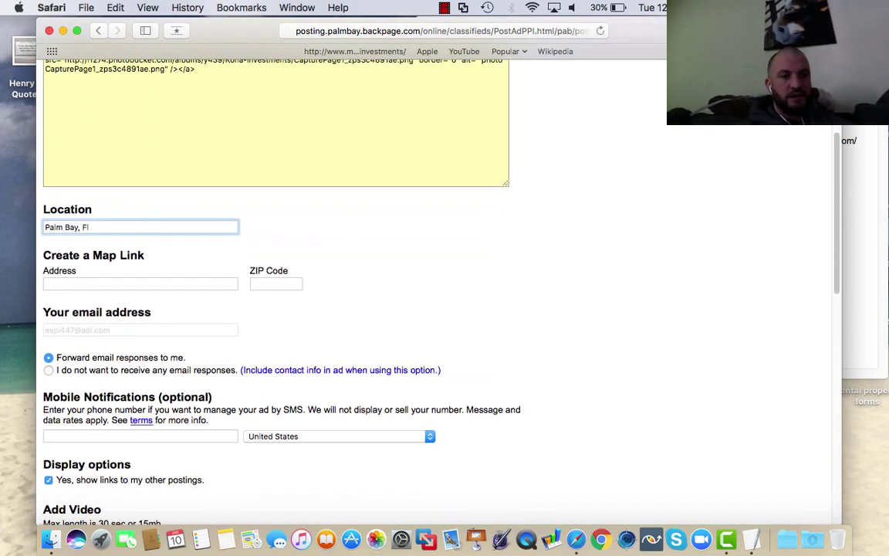
click(48, 372)
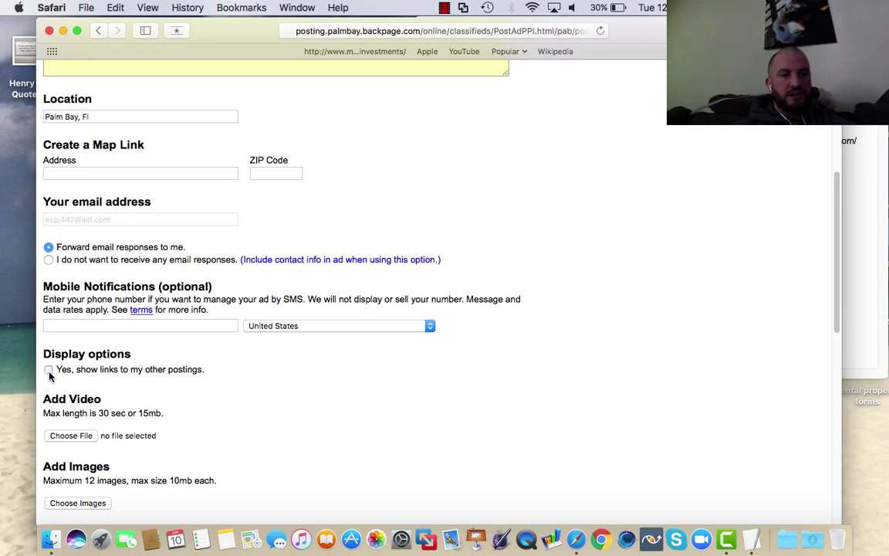
scroll(50, 376, down, 5)
scroll(49, 376, down, 9)
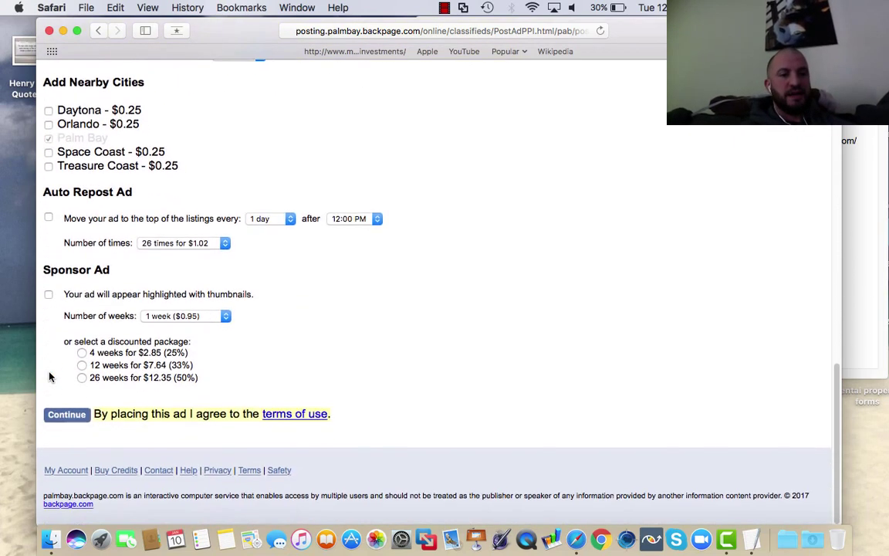
click(65, 417)
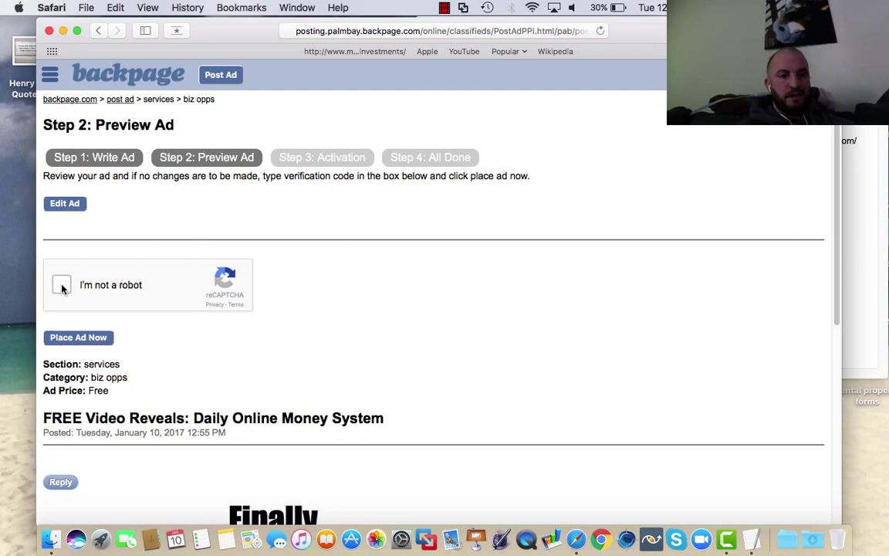
Complete the ad's reCAPTCHA verification by selecting all images with rivers
click(62, 286)
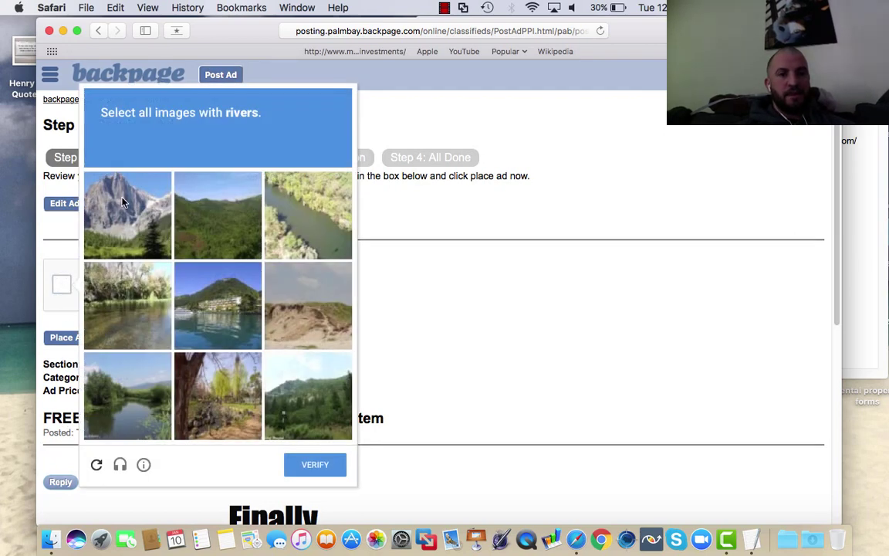
click(336, 220)
click(218, 305)
click(133, 315)
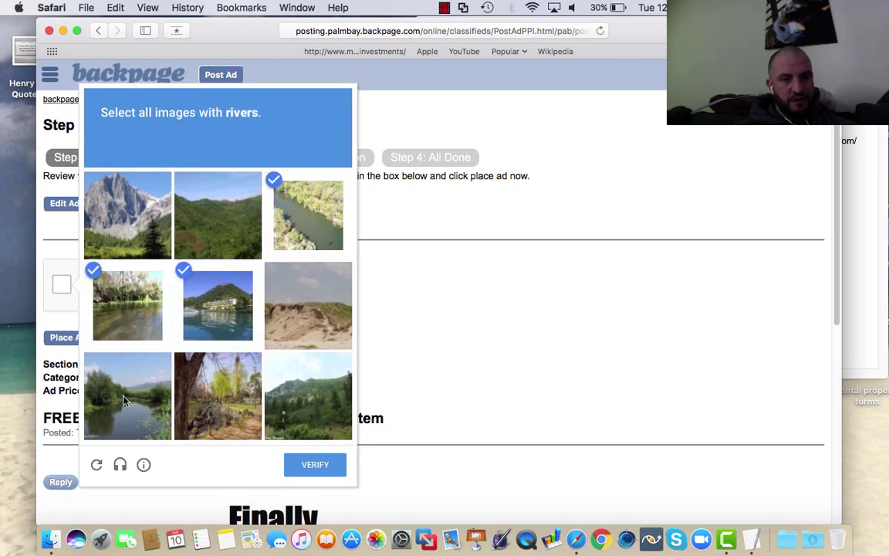
click(124, 400)
click(313, 465)
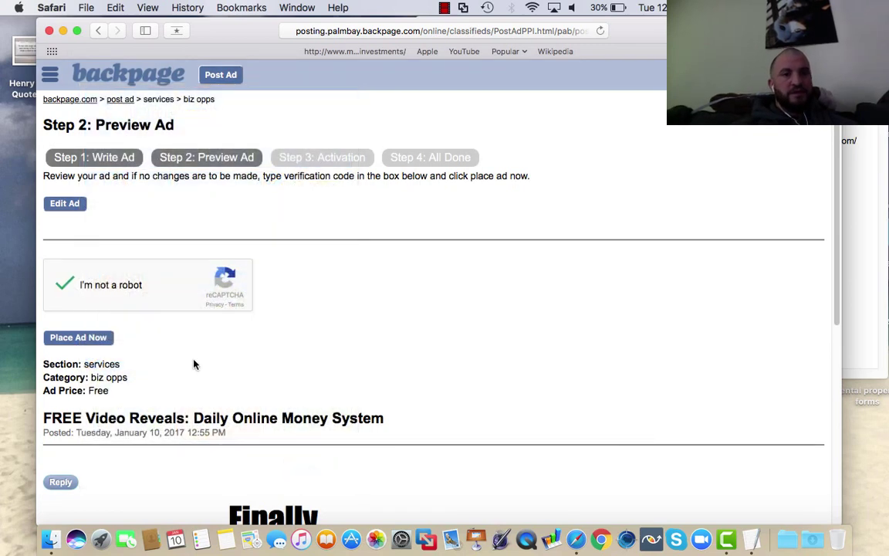
Place the Palm Bay ad and view the published posting with its banner and location
click(71, 339)
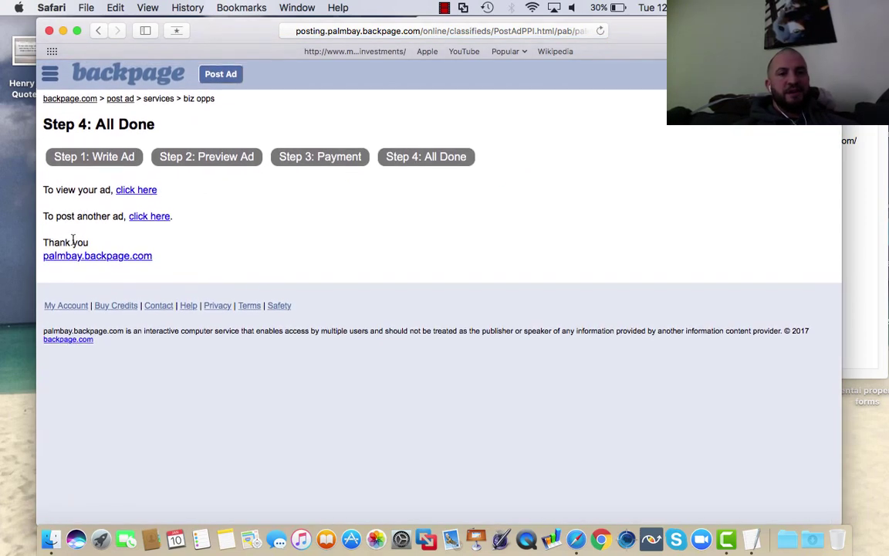
click(135, 193)
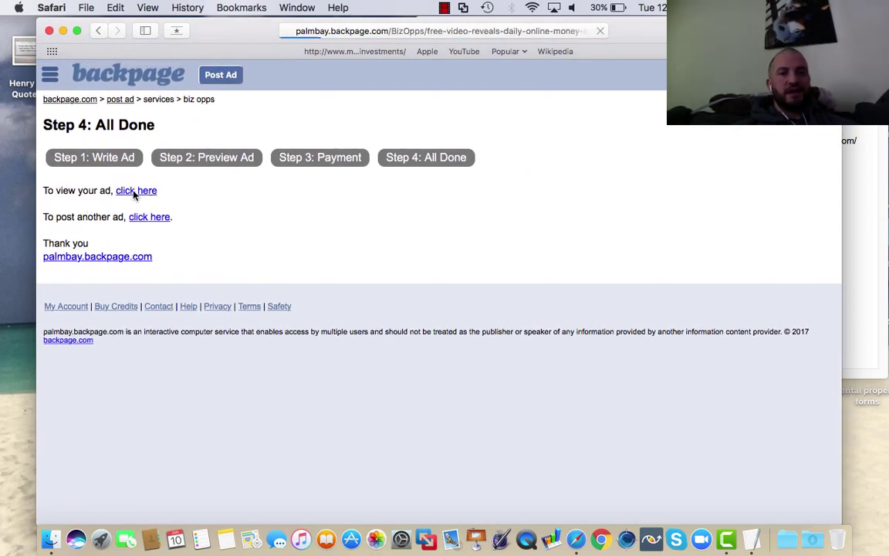
scroll(134, 194, down, 3)
scroll(134, 196, up, 3)
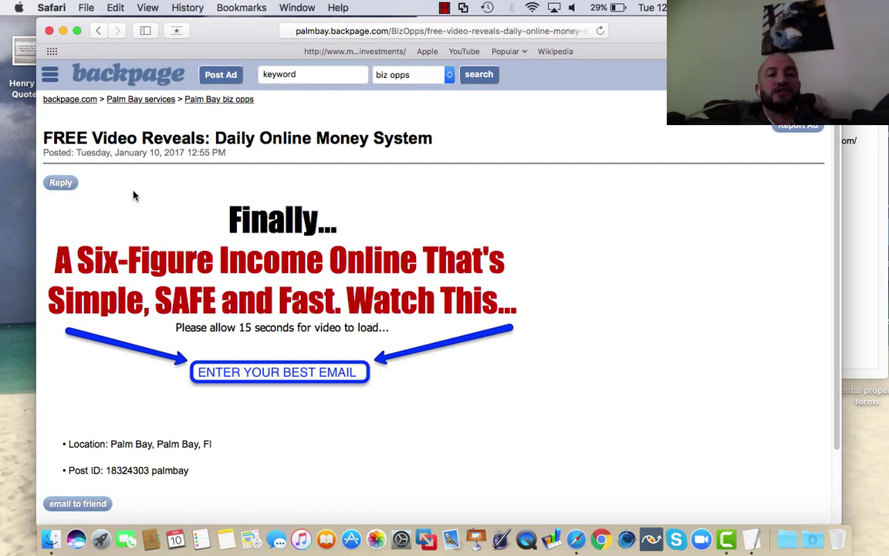
scroll(132, 195, down, 3)
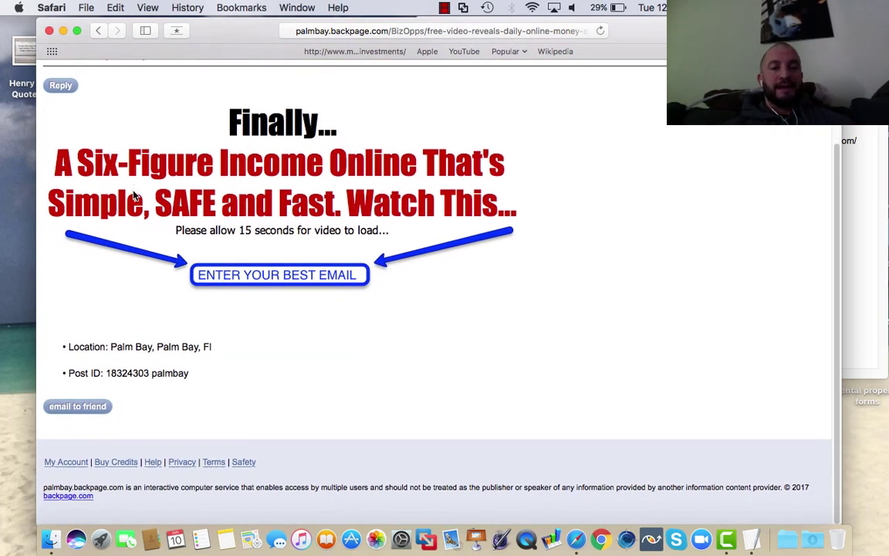
Open the account's list of posted ads and look through its first and third pages, returning to the first page
click(62, 474)
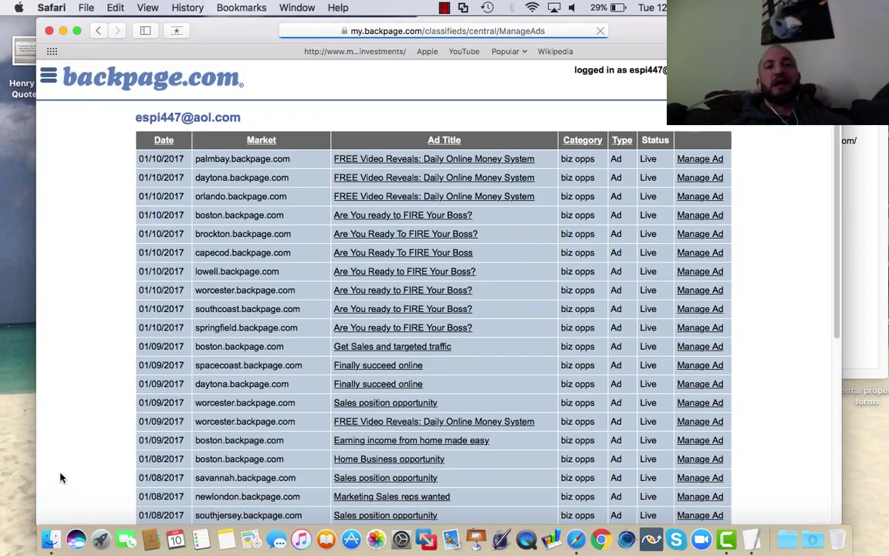
scroll(272, 186, down, 10)
scroll(272, 185, up, 10)
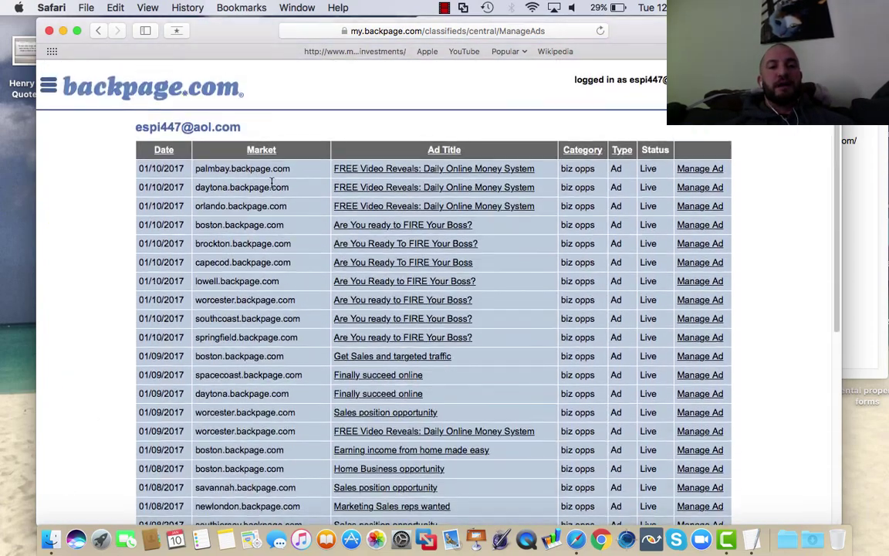
scroll(272, 185, down, 6)
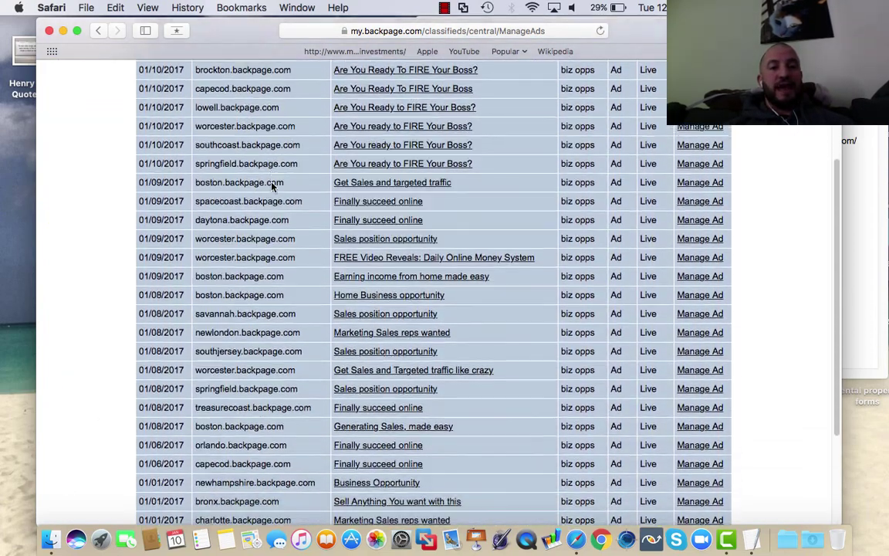
scroll(272, 185, down, 2)
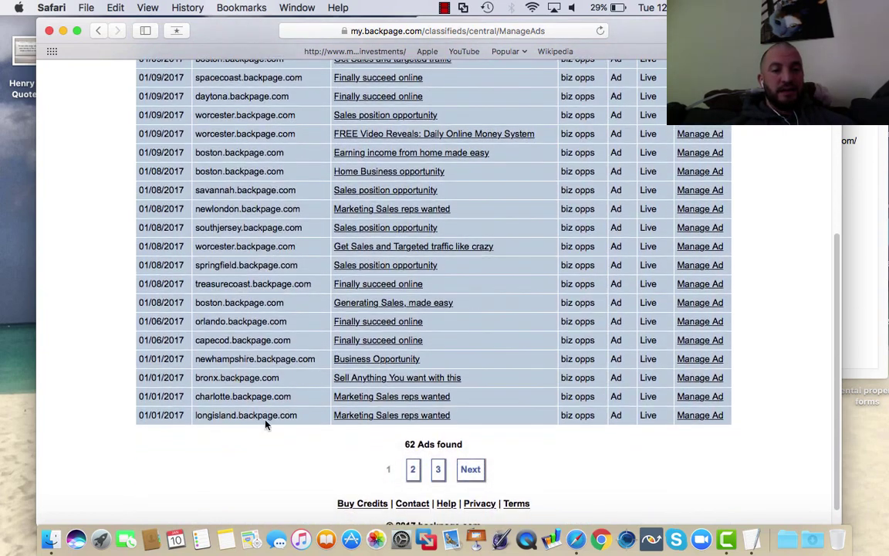
click(438, 469)
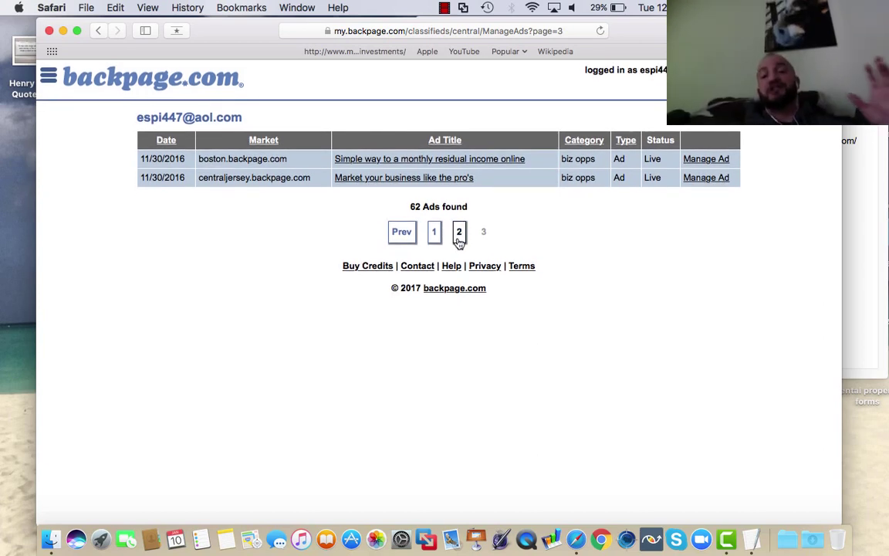
click(434, 234)
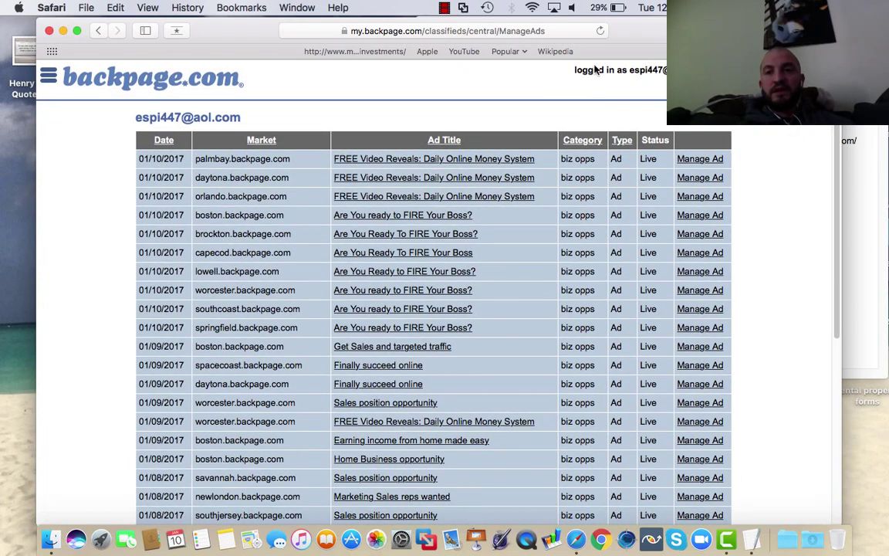
Minimize the Safari window and the notes window behind it to show the desktop
click(63, 30)
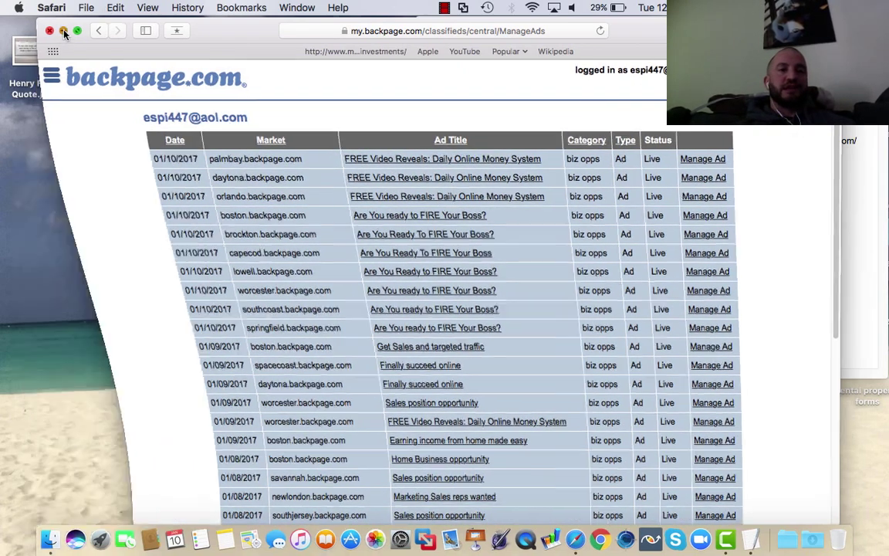
click(439, 24)
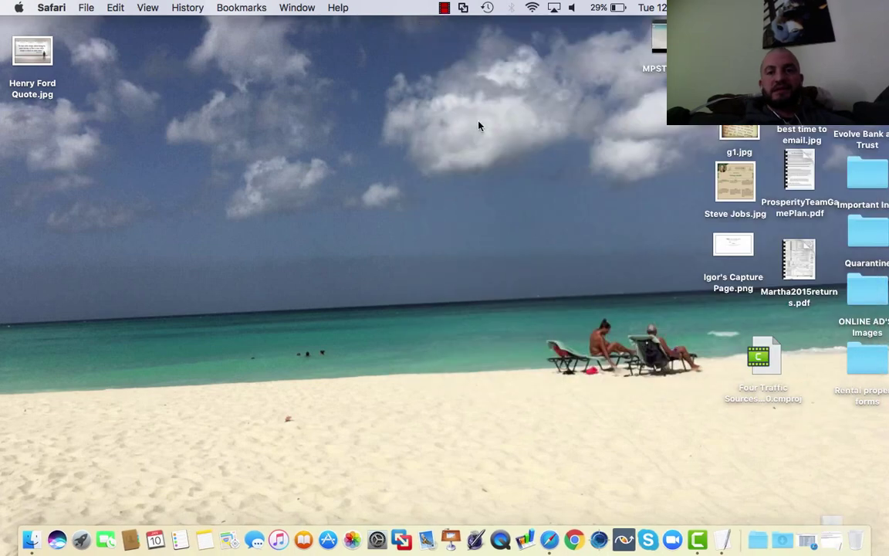